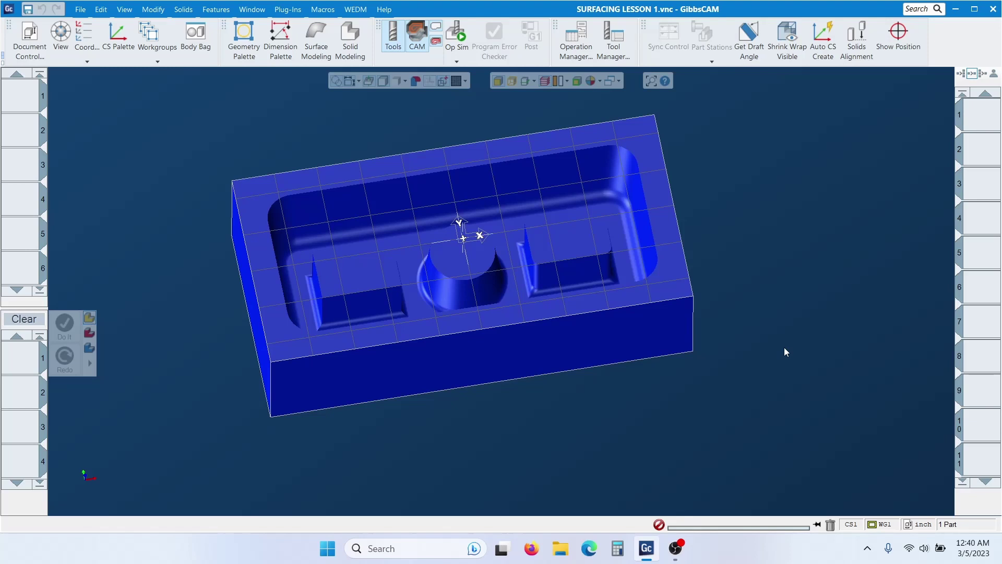
Step: Examine the mold block's pocket, bosses, back wall and floor fillet from several angles
scroll(650, 314, "down", 2)
left_click_drag(163, 147, 881, 462)
middle_click_drag(741, 418, 688, 393)
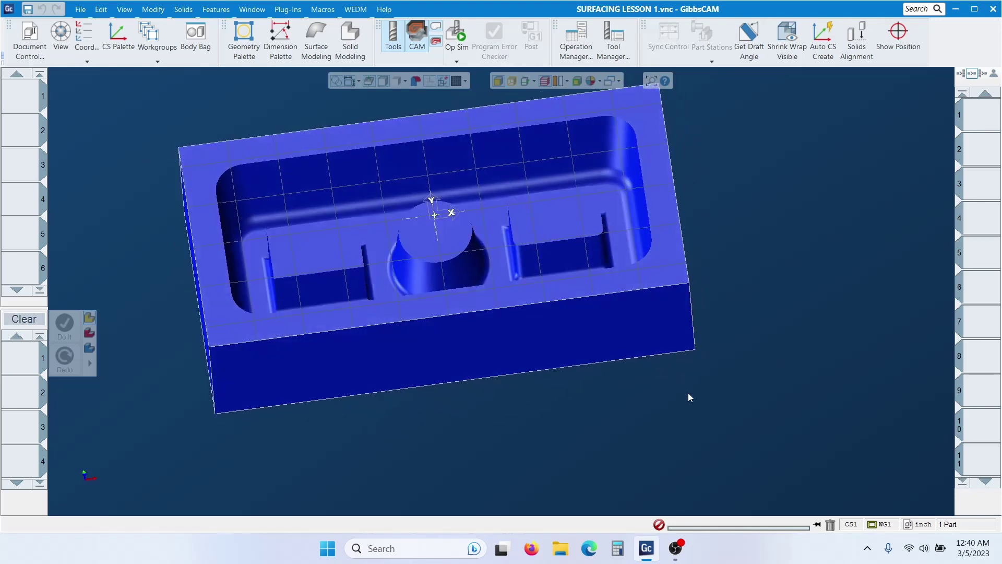
scroll(668, 384, "down", 2)
scroll(356, 199, "up", 3)
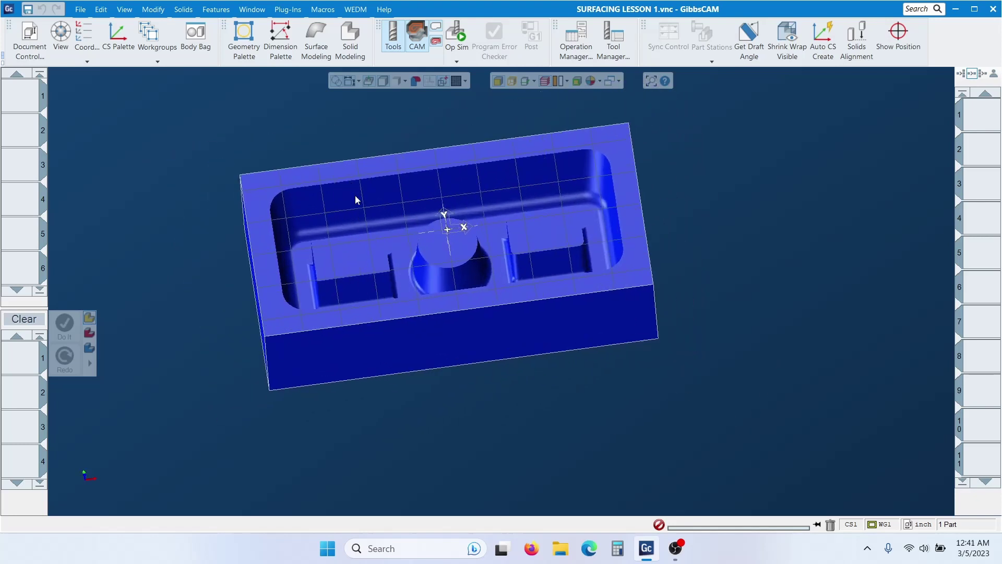
scroll(322, 193, "down", 3)
left_click_drag(222, 145, 731, 396)
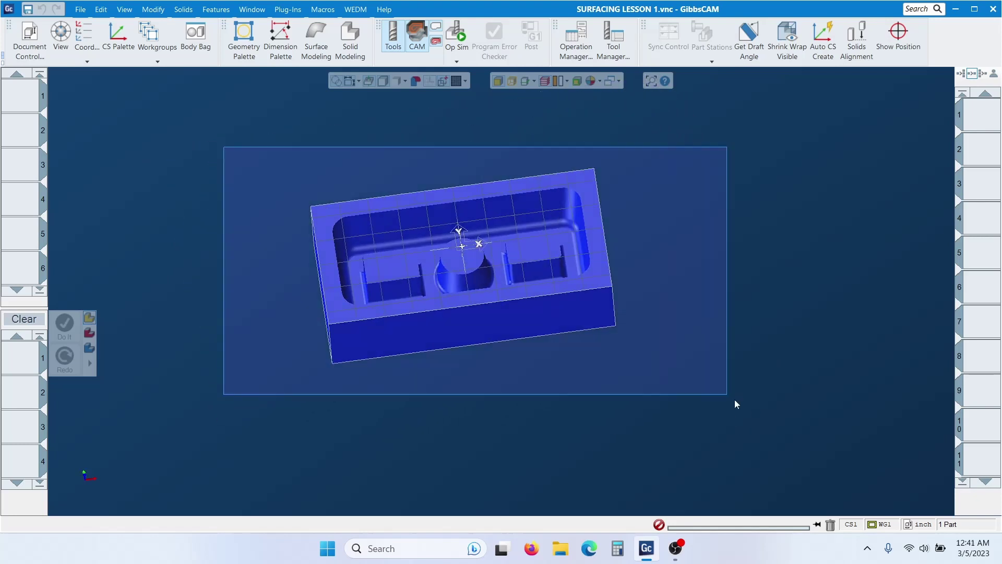
middle_click_drag(484, 347, 502, 340)
scroll(610, 300, "up", 1)
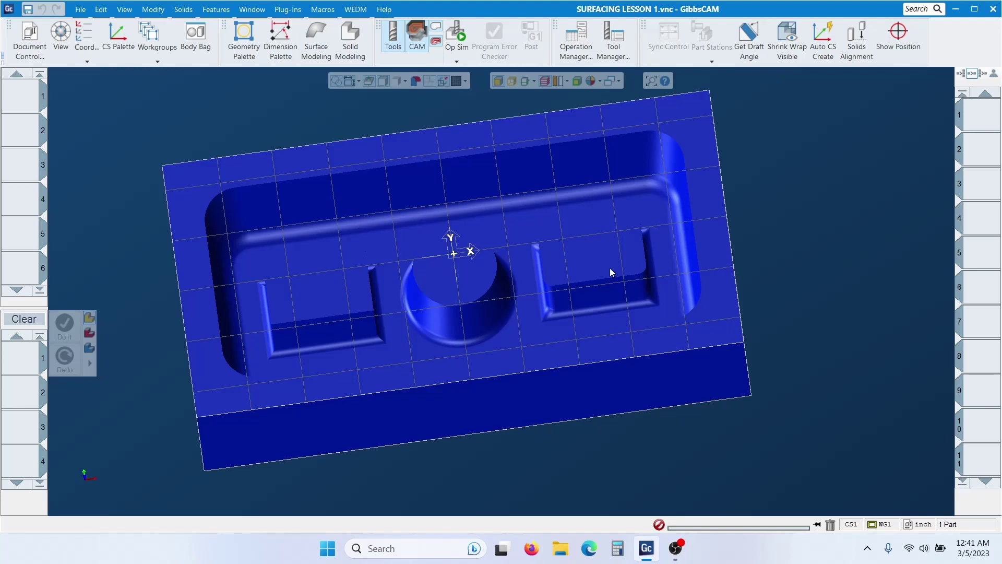
middle_click_drag(550, 315, 618, 249)
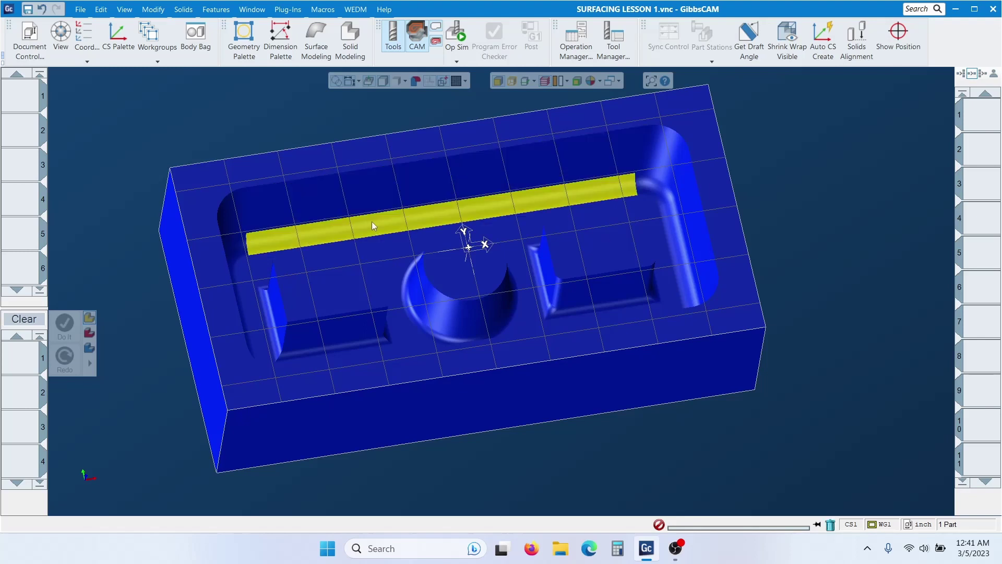
left_click(537, 174)
middle_click_drag(580, 282, 503, 271)
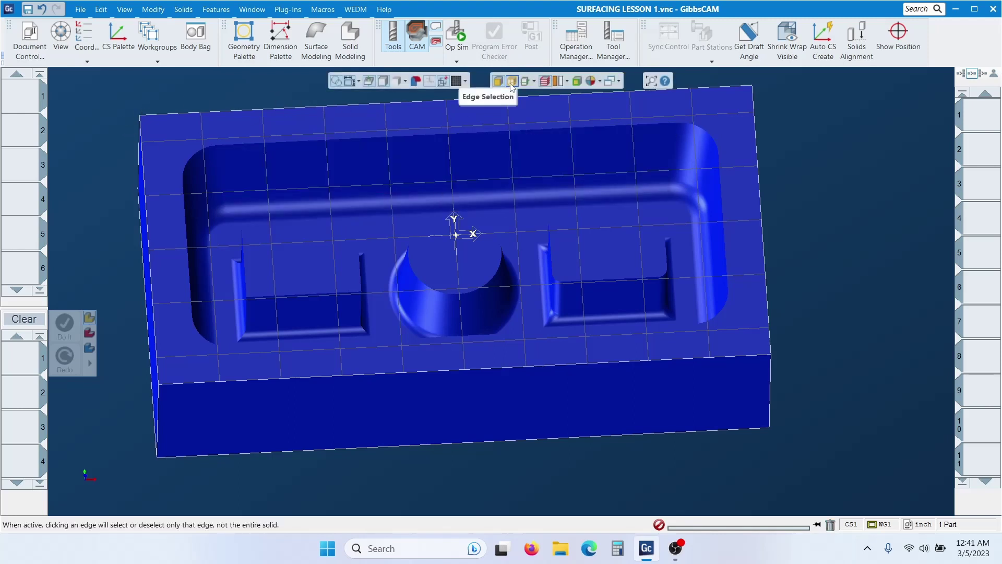
Step: Blend the pocket's top rim edge with a 0.03 inch constant radius
left_click(511, 82)
middle_click_drag(410, 238, 336, 194)
left_click(349, 42)
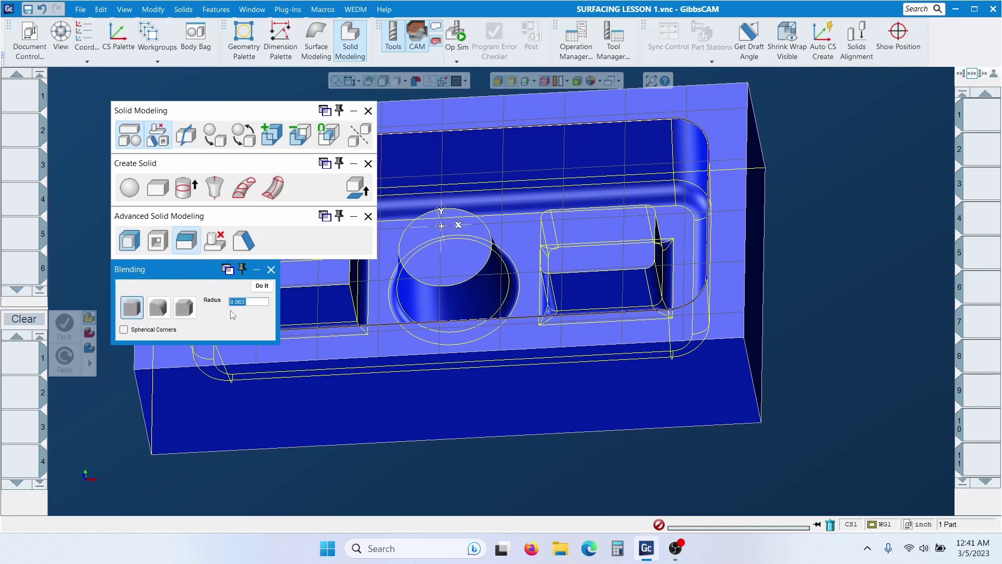
type(".03")
left_click(262, 286)
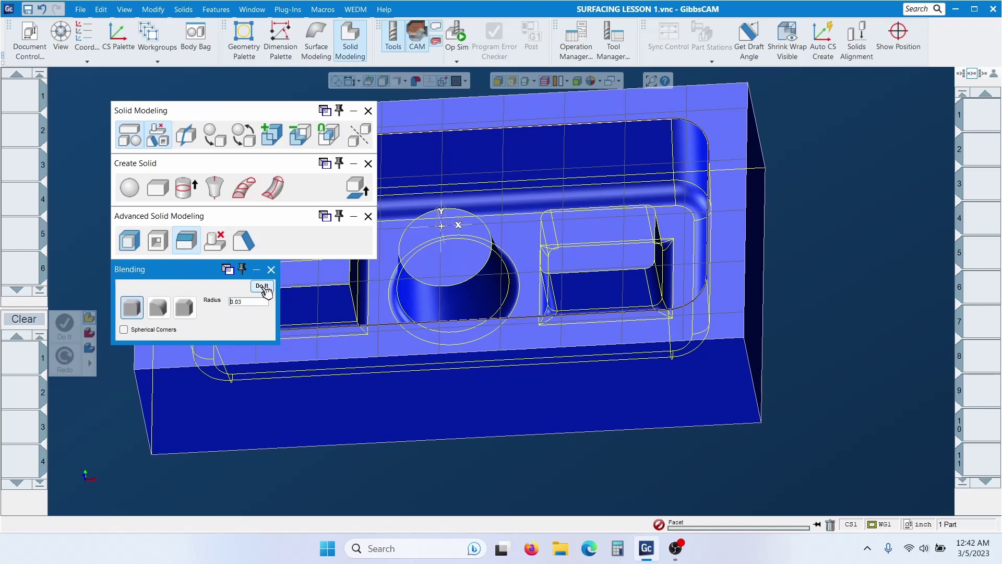
left_click(368, 111)
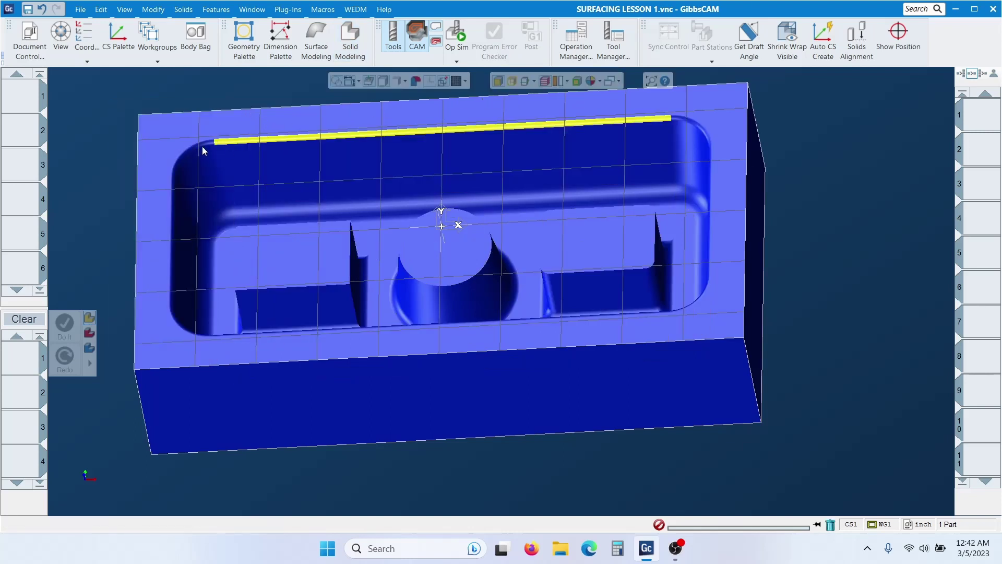
Step: Examine the new rim blend and the pocket's long back wall as the faces for surfacing
middle_click_drag(497, 283, 531, 301)
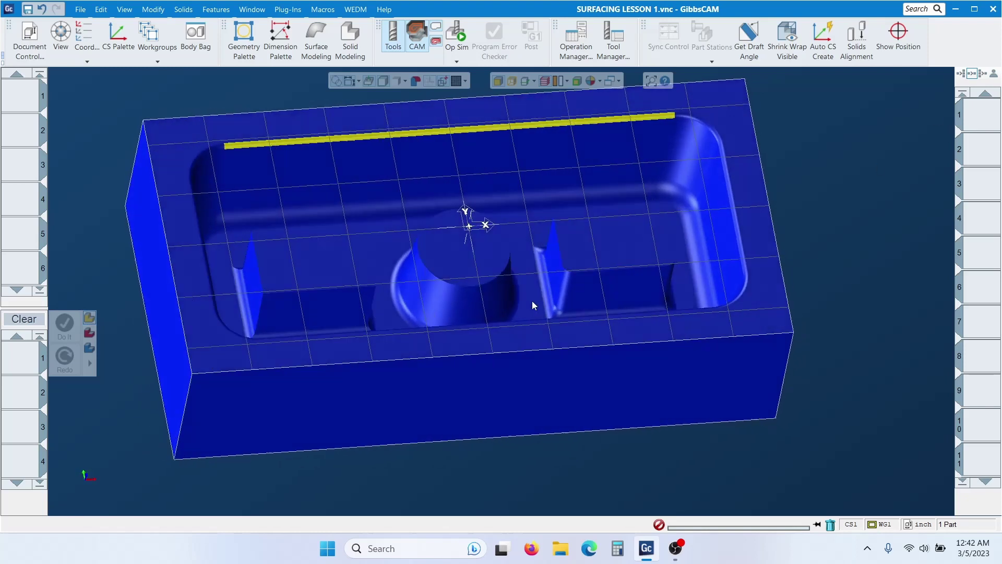
middle_click_drag(784, 207, 445, 183)
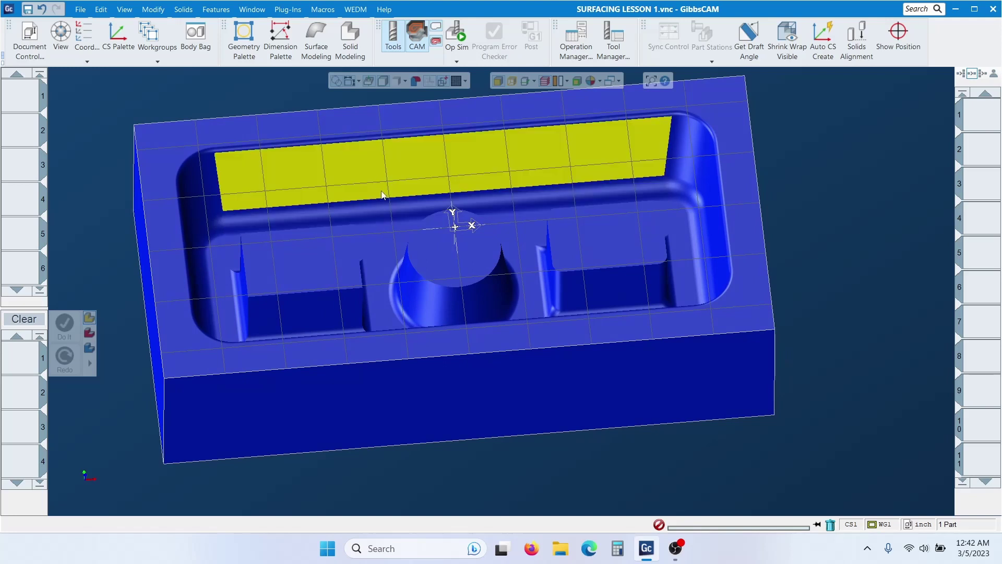
middle_click_drag(444, 191, 484, 234)
scroll(483, 233, "up", 1)
scroll(500, 344, "down", 1)
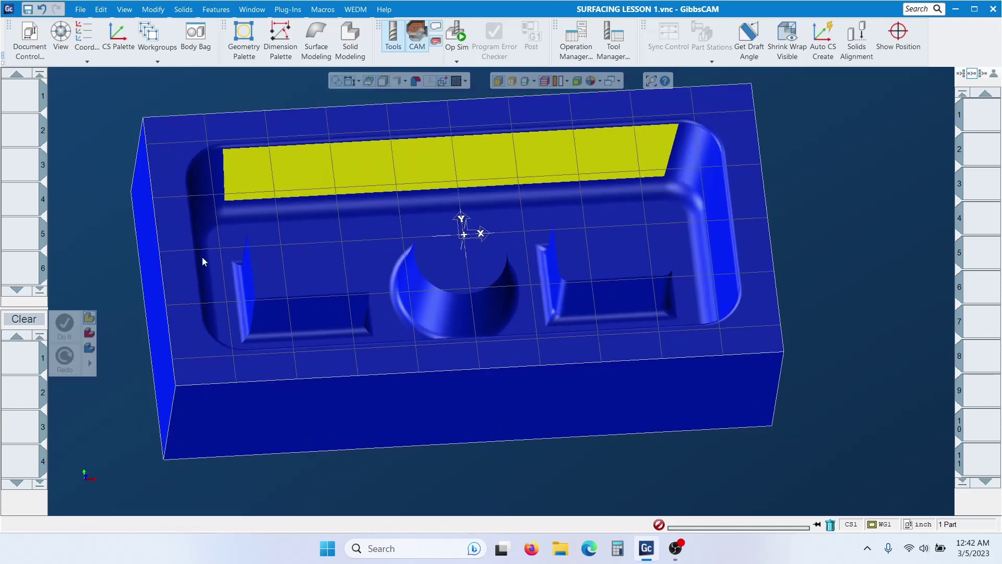
left_click(112, 133)
middle_click_drag(373, 297, 299, 226)
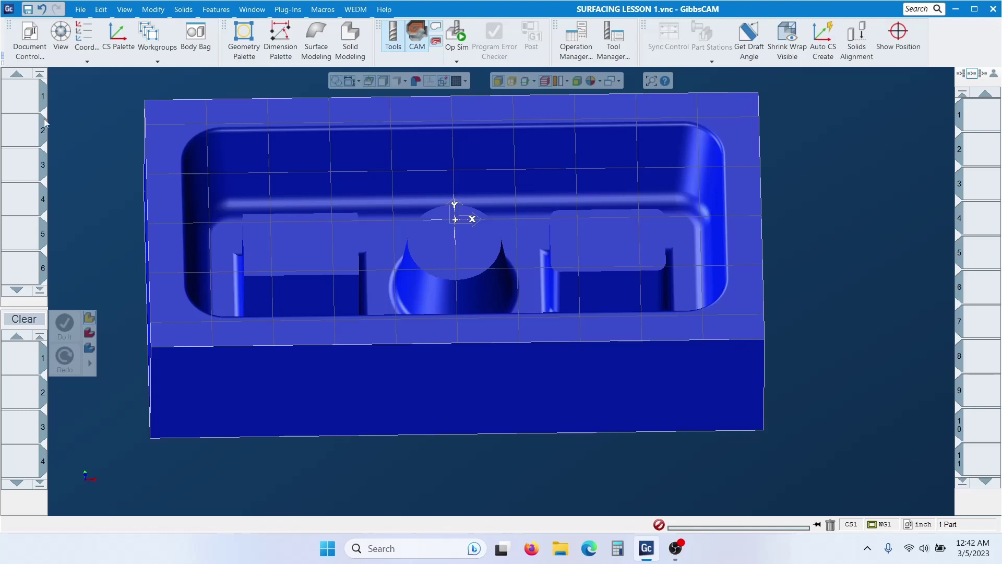
Step: Define milling tool 1 as a ball end mill with a 0.250 inch diameter
double_click(22, 102)
key("Tab")
key("BackSpace")
type(".250")
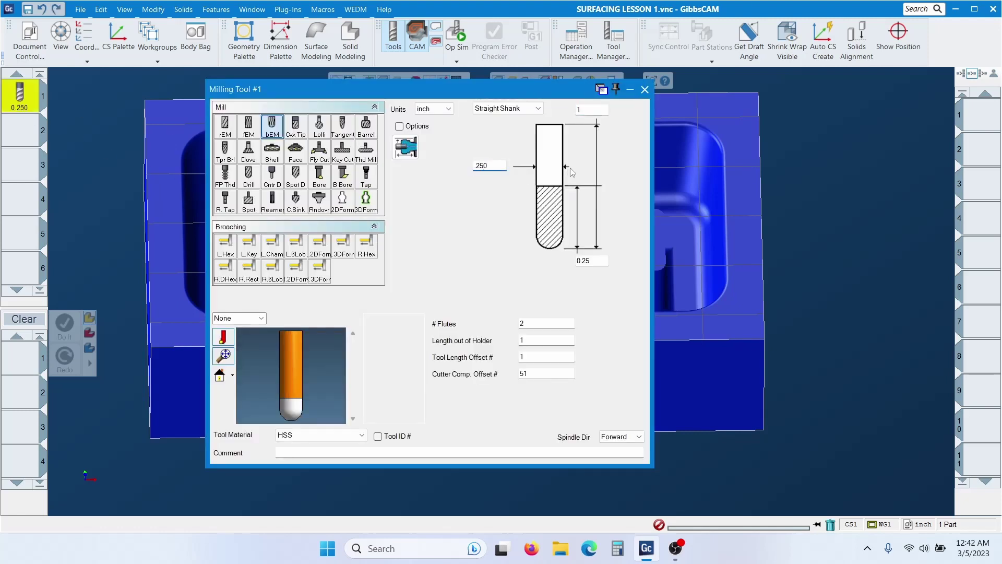
left_click(645, 90)
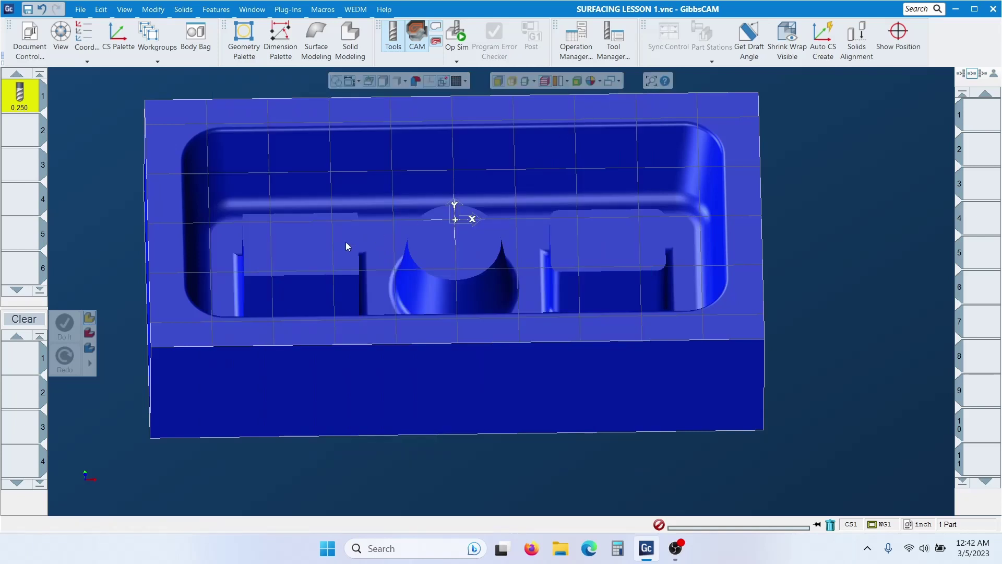
Step: Extract geometry lines from the long back wall's top blend edge and its floor fillet edge with zero tolerance
middle_click_drag(488, 201, 475, 217)
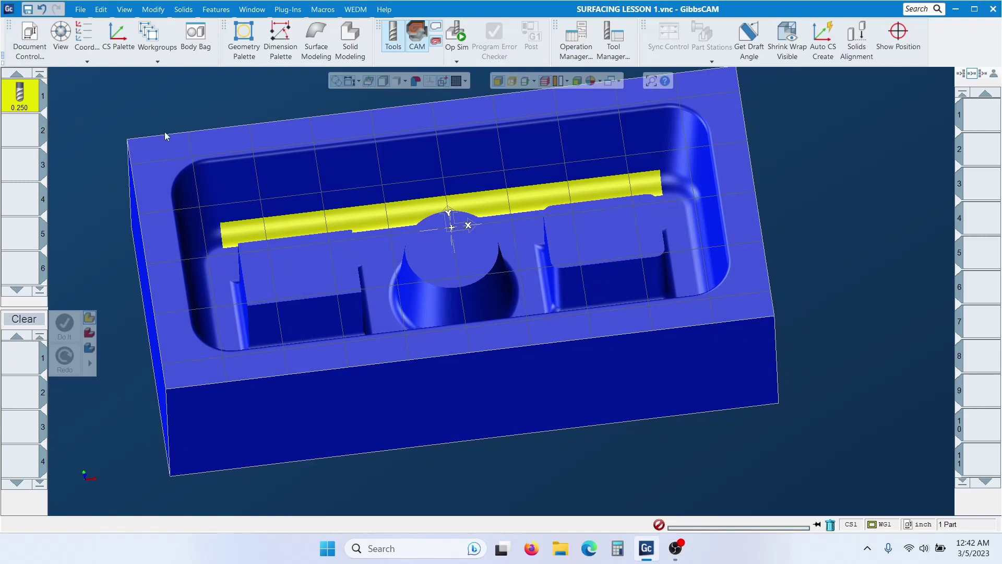
middle_click_drag(510, 212, 452, 233)
left_click(163, 101)
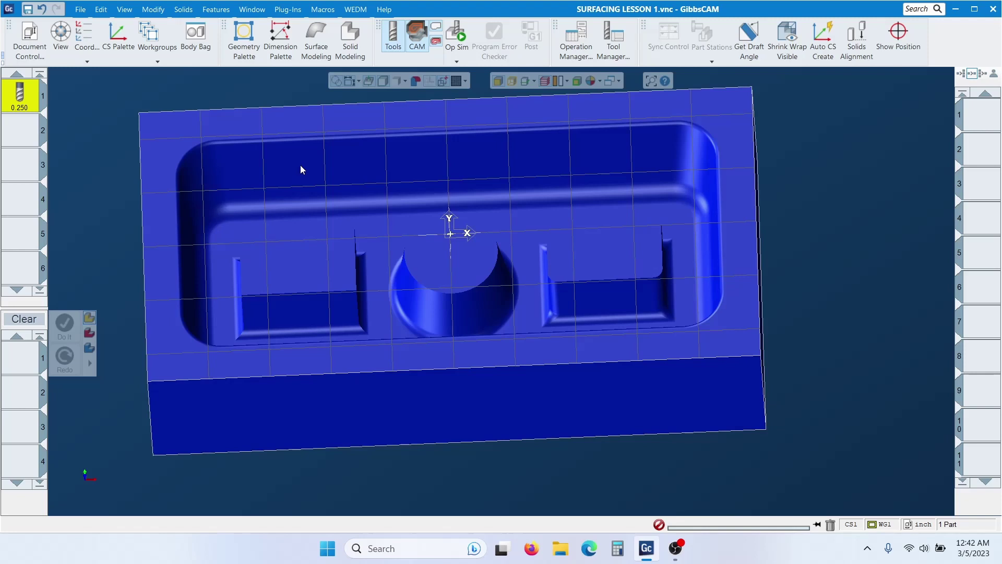
left_click(442, 81)
scroll(272, 200, "up", 2)
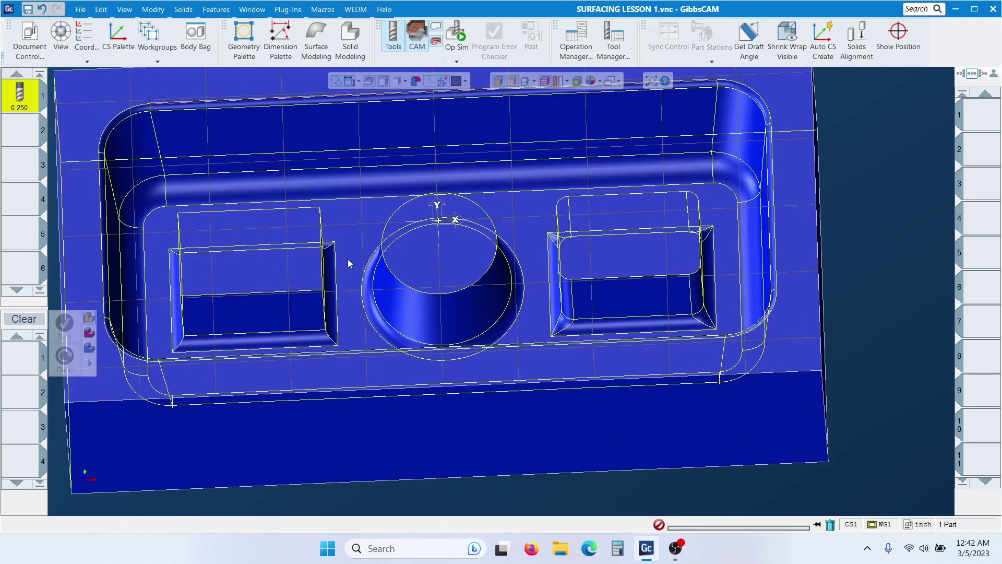
right_click(362, 201)
left_click(400, 208)
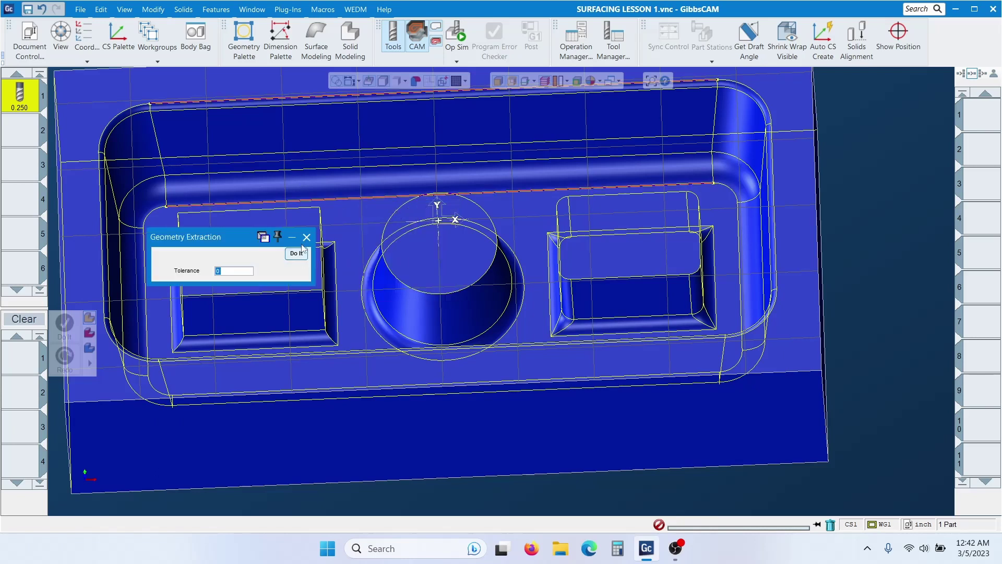
left_click(310, 239)
left_click(509, 82)
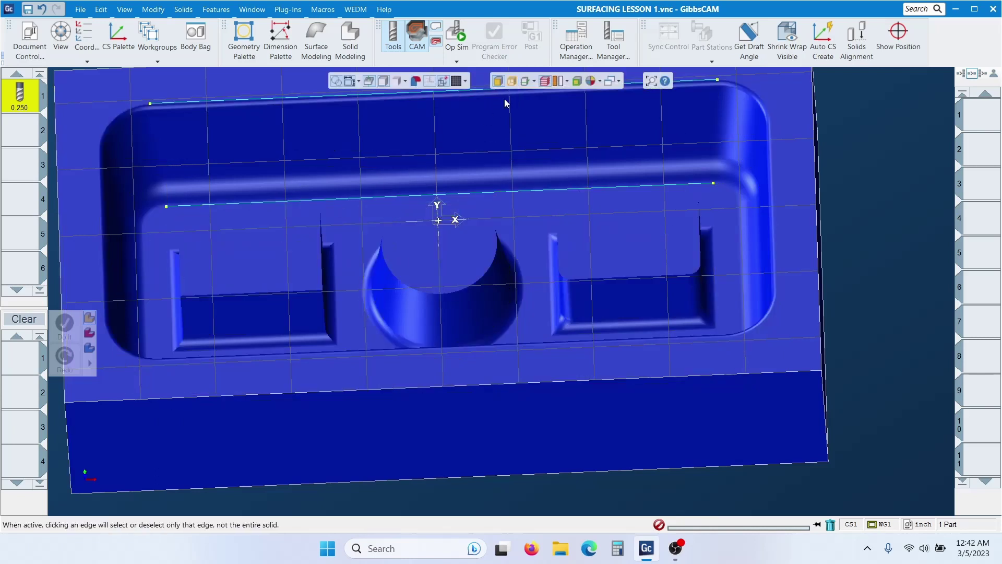
scroll(398, 213, "down", 3)
mouse_move(393, 205)
middle_mouse_down()
mouse_move(409, 183)
mouse_move(471, 224)
mouse_move(385, 216)
middle_mouse_up()
left_click(385, 216)
left_click(141, 155)
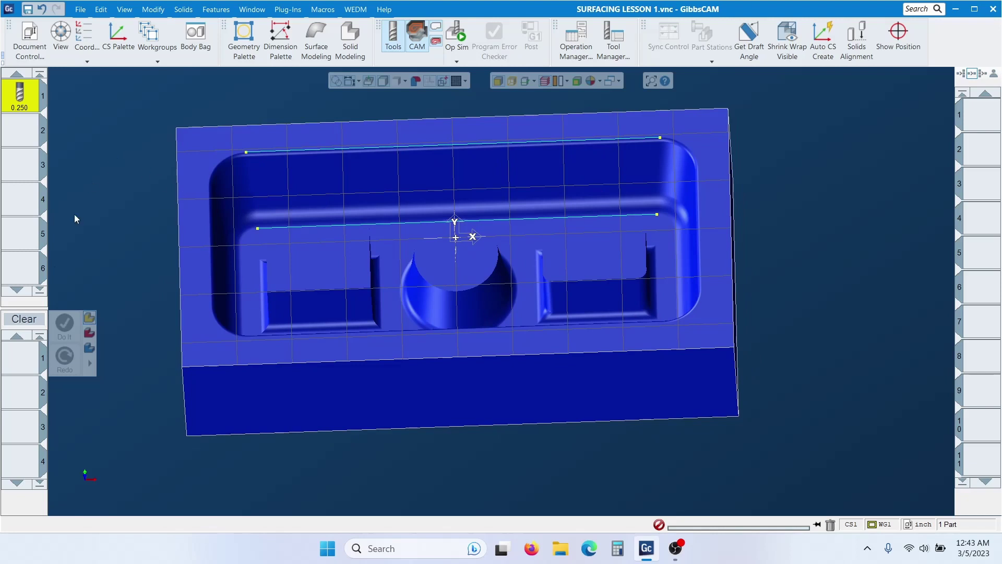
Step: Create a Surface process with the 0.250 ball end mill, using 2 Curve Flow with a final depth of -0.75
left_click_drag(22, 97, 17, 356)
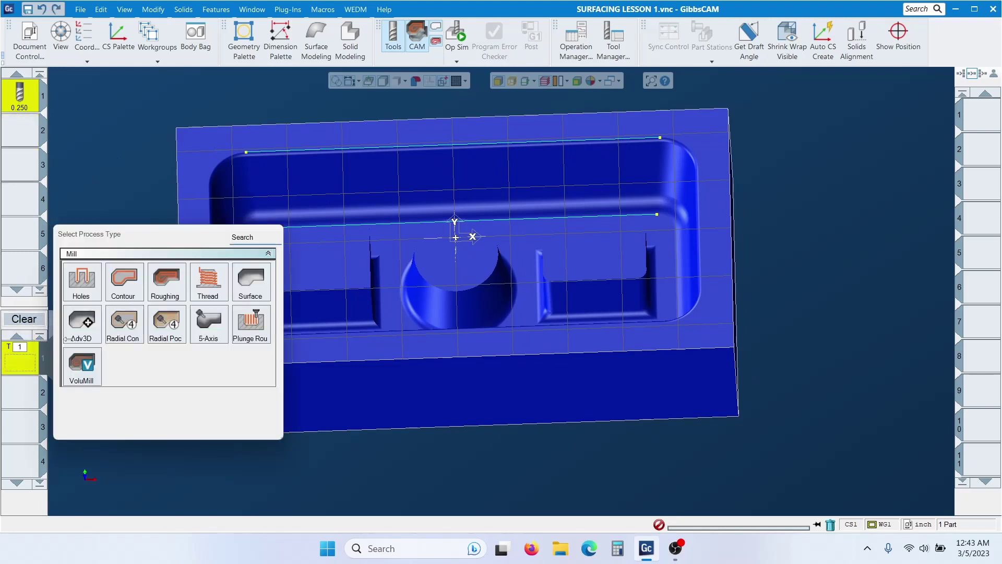
left_click(259, 287)
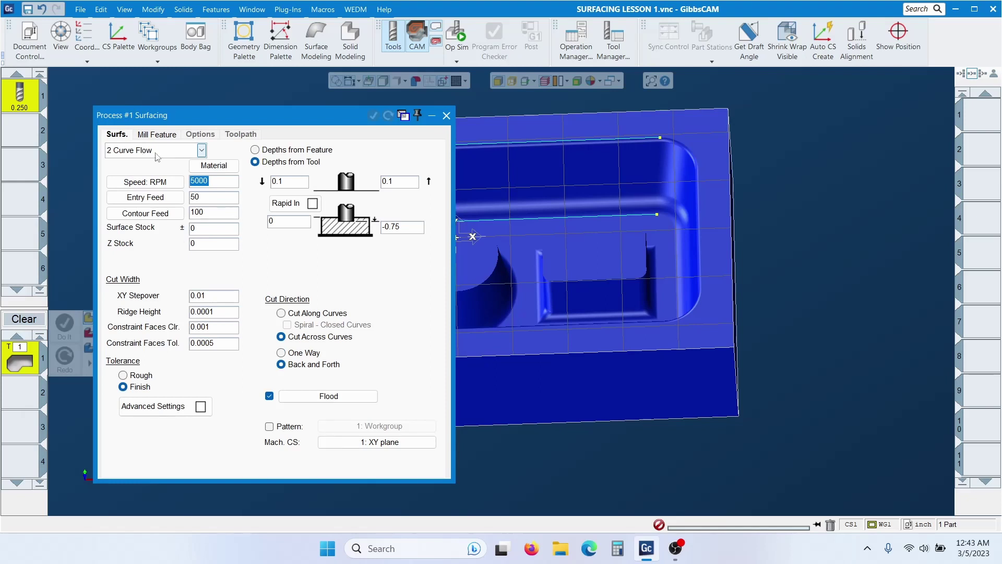
left_click(226, 212)
left_click(406, 227)
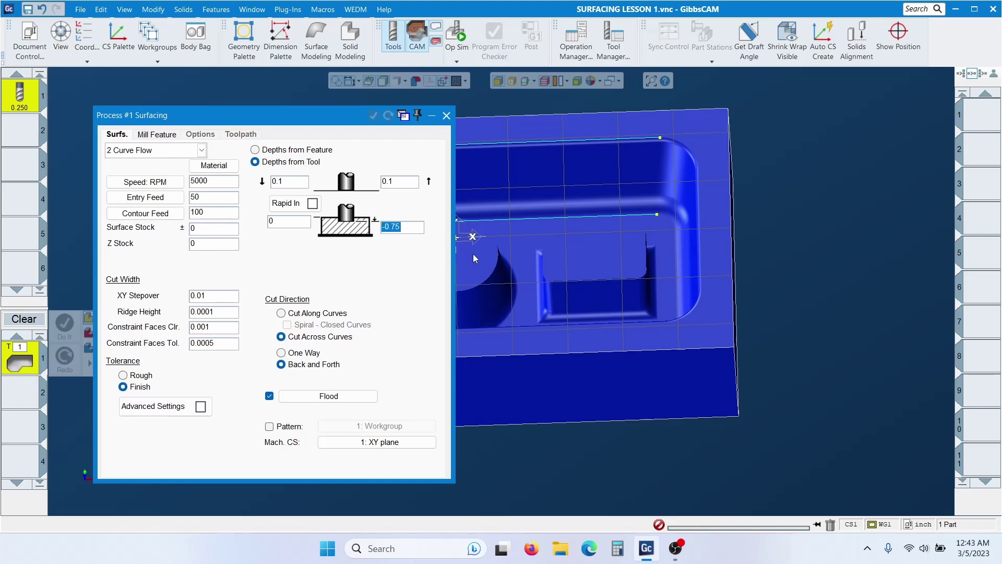
Step: Review the Surfacing process's feeds, depths, stepover, cut direction and Mill Feature settings beside the part
right_click(561, 284)
left_click(486, 261, "alt")
left_click(520, 309, "alt")
scroll(730, 288, "down", 2)
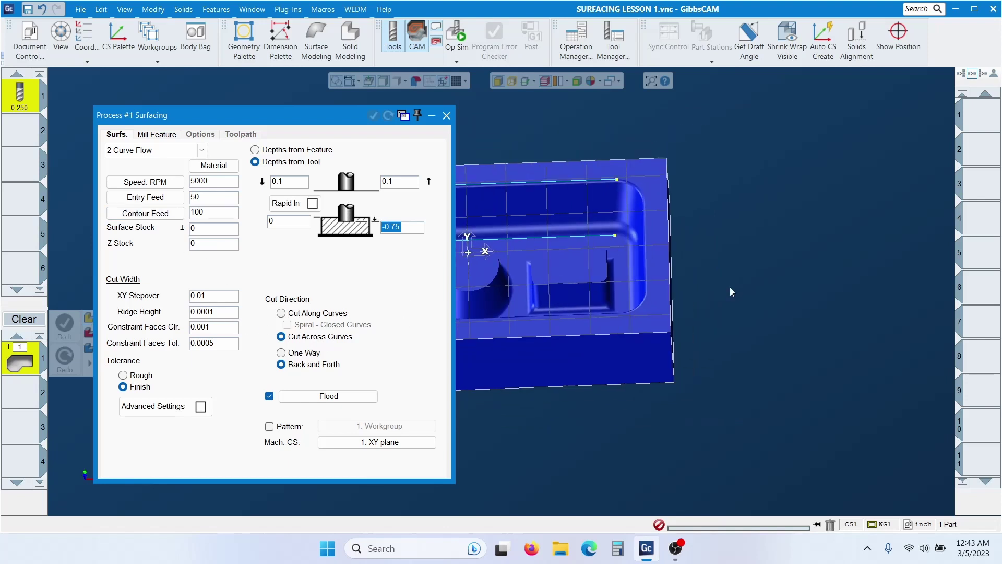
left_click_drag(316, 122, 828, 108)
scroll(243, 299, "down", 2)
left_click_drag(298, 190, 830, 413)
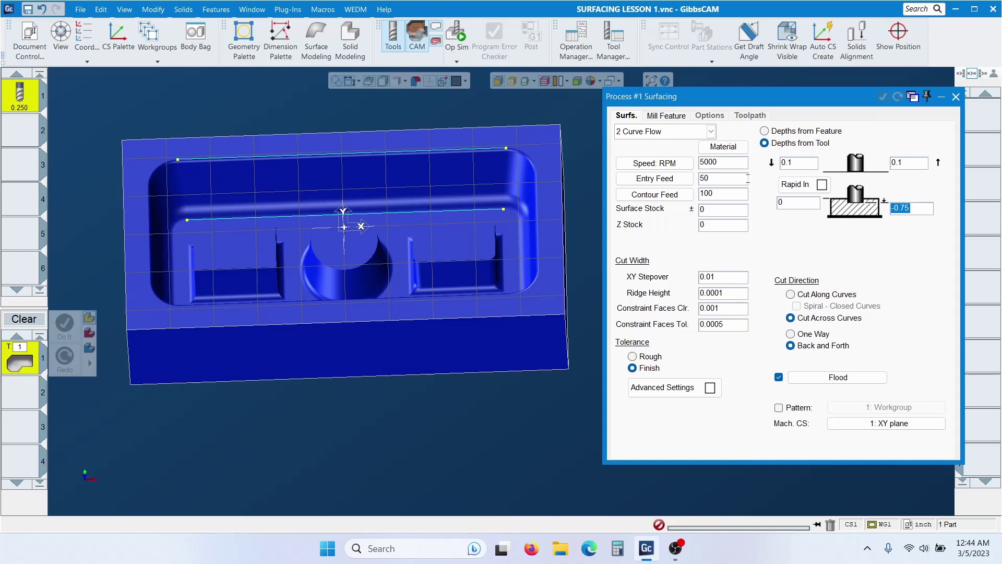
left_click(669, 117)
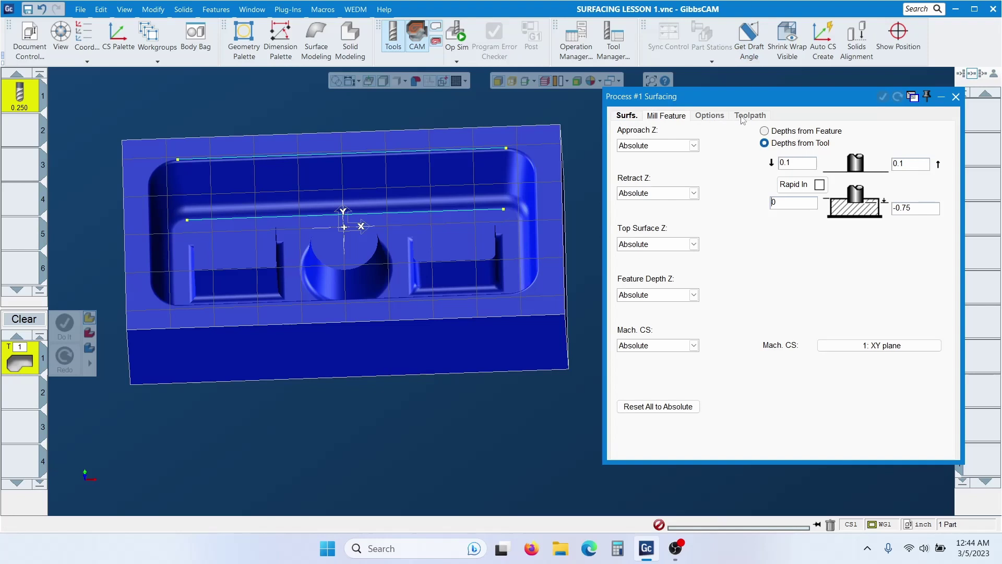
left_click(628, 116)
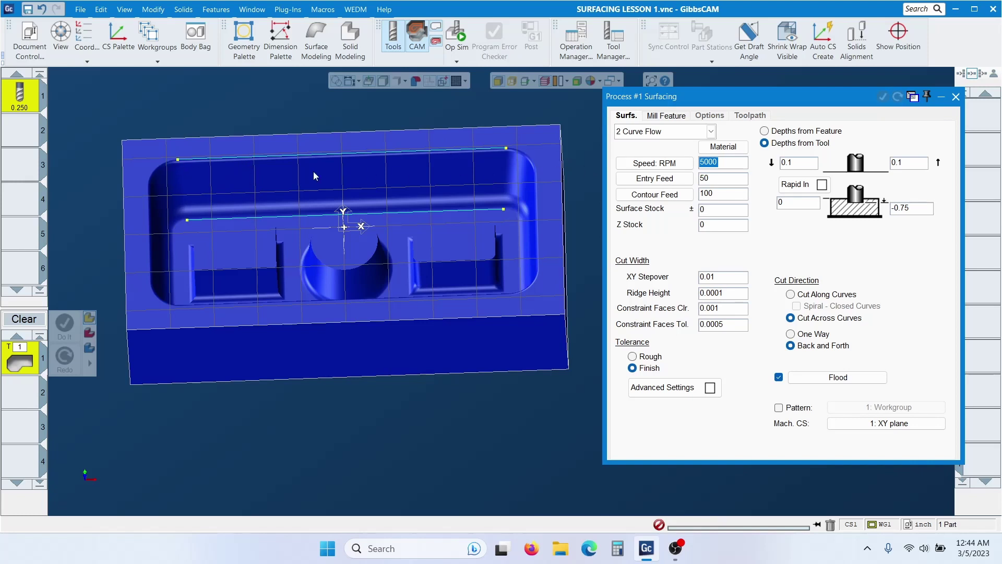
Step: Choose the two extracted lines as flow curves and the solid body as the part, and generate the 2 Curve Flow toolpath
left_click(178, 159)
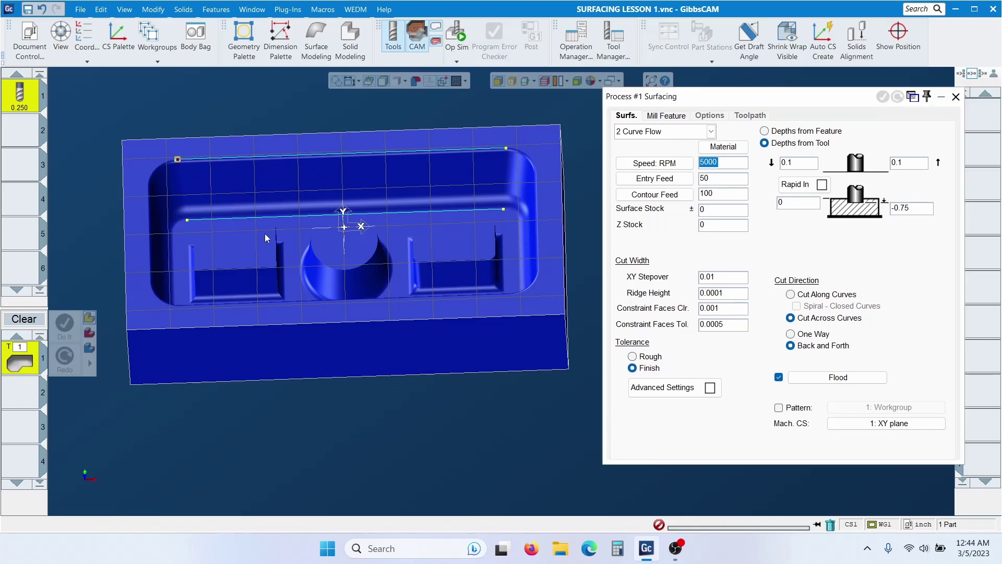
left_click(485, 149)
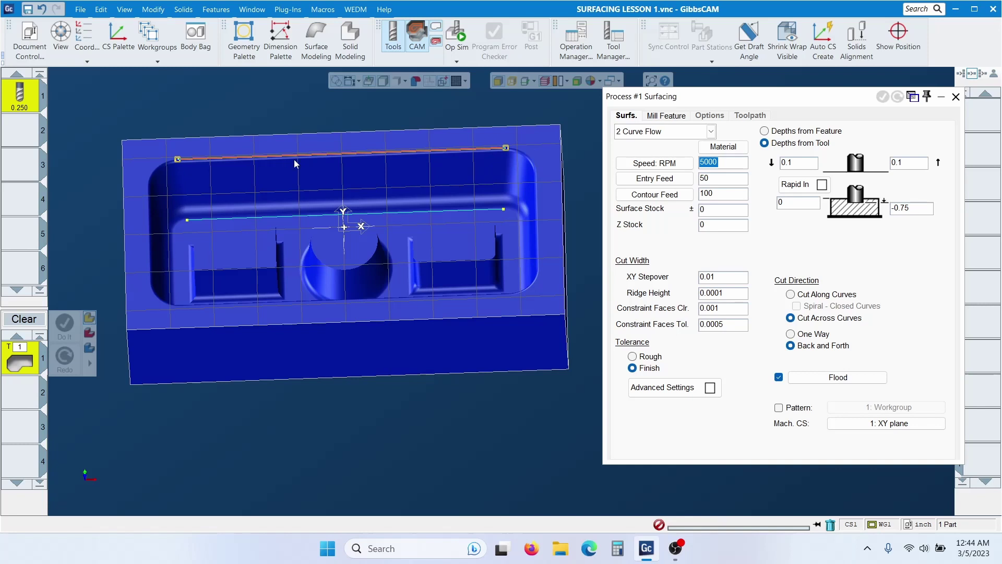
left_click(301, 219)
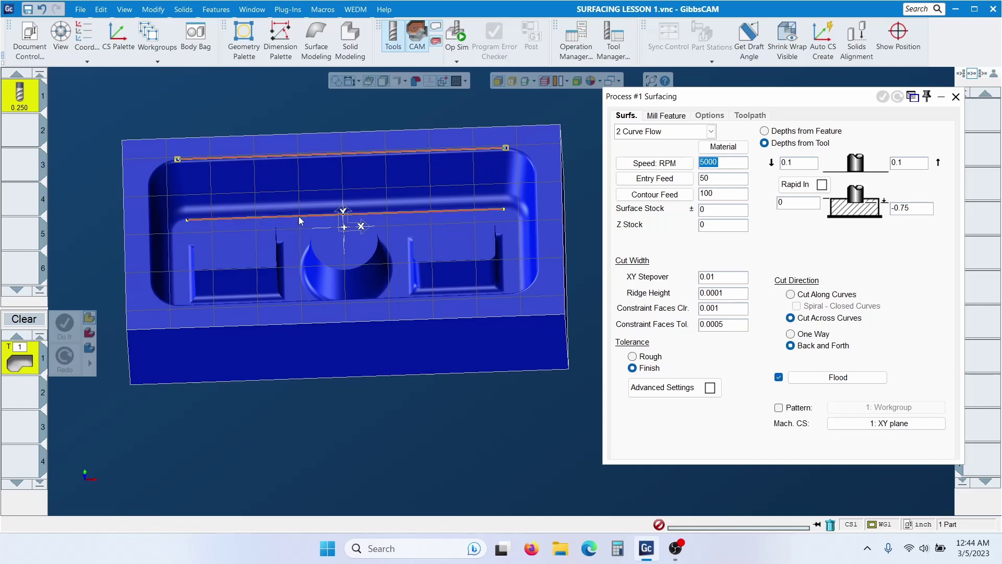
left_click(416, 188)
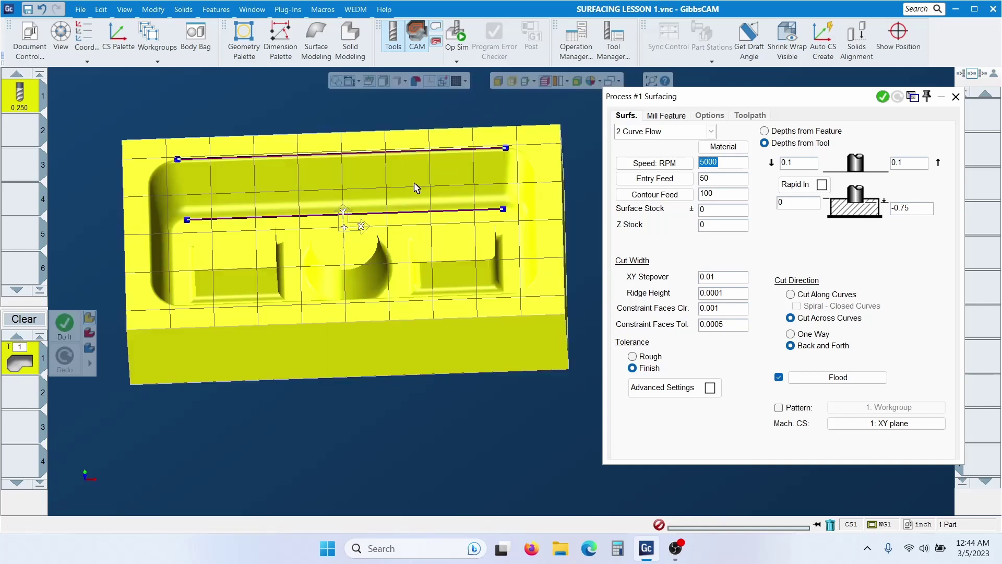
key("Return")
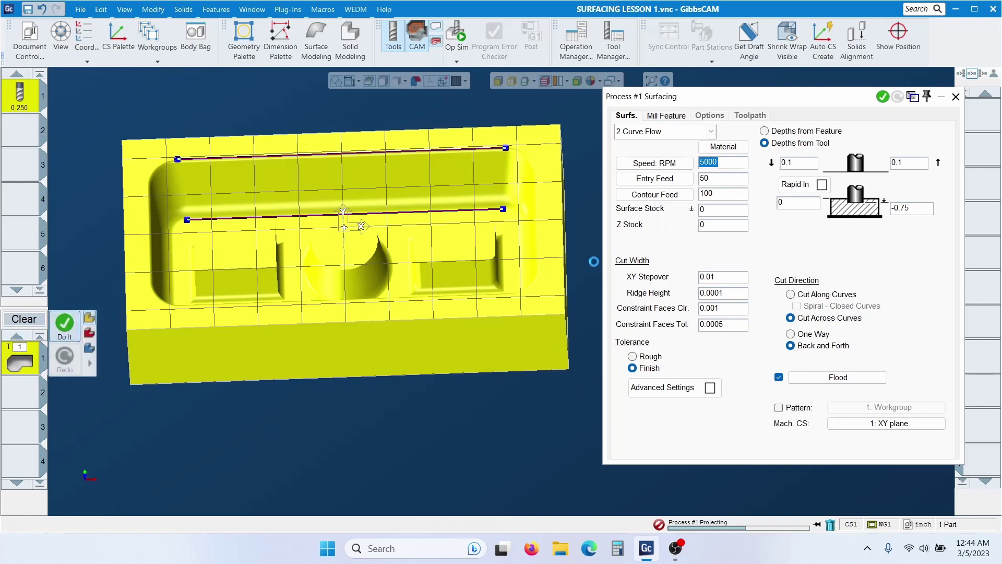
scroll(172, 151, "up", 5)
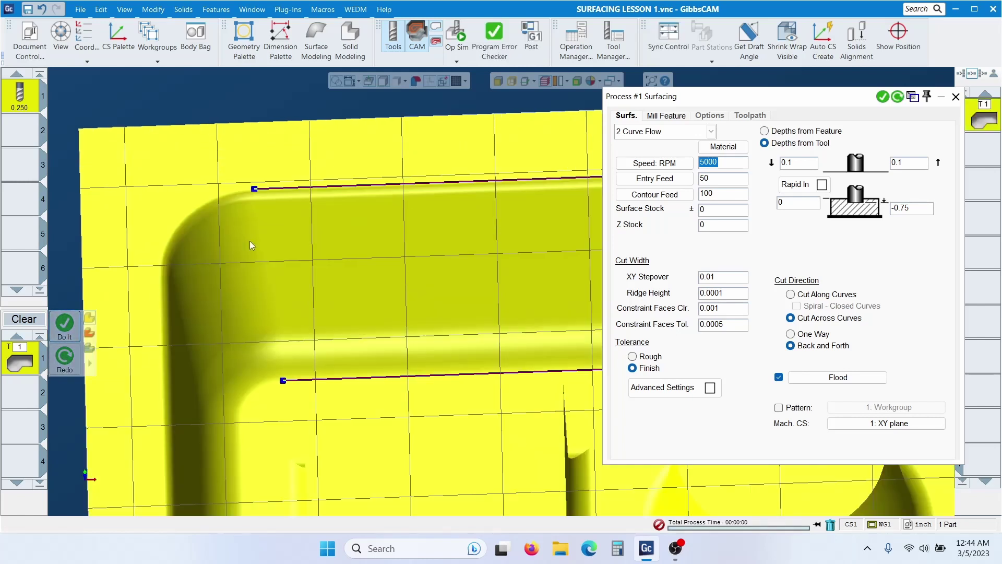
scroll(217, 232, "down", 4)
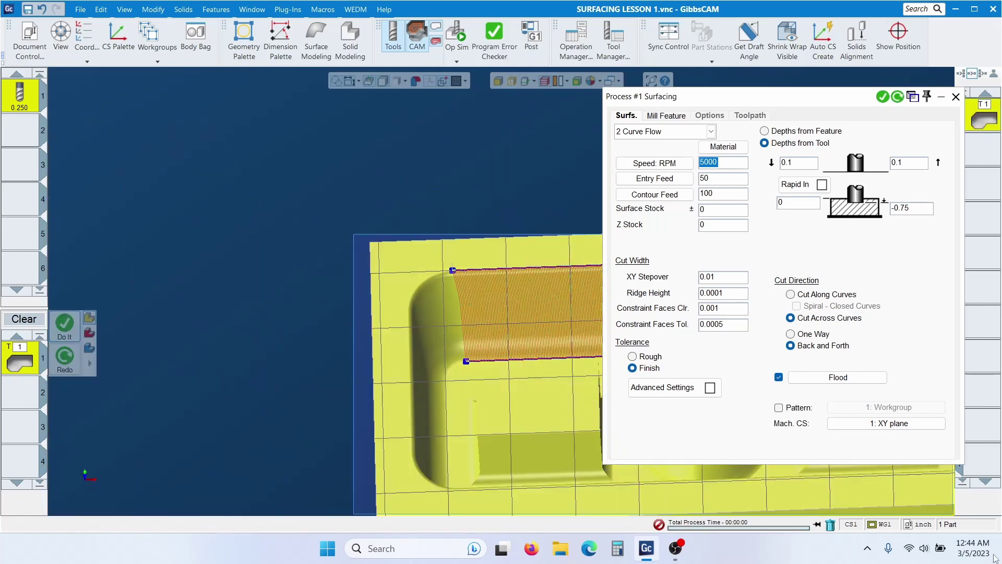
Step: Examine the generated toolpath between the two flow curves, close the Surfacing process and select its operation
scroll(305, 285, "up", 3)
scroll(305, 284, "down", 3)
scroll(531, 258, "up", 3)
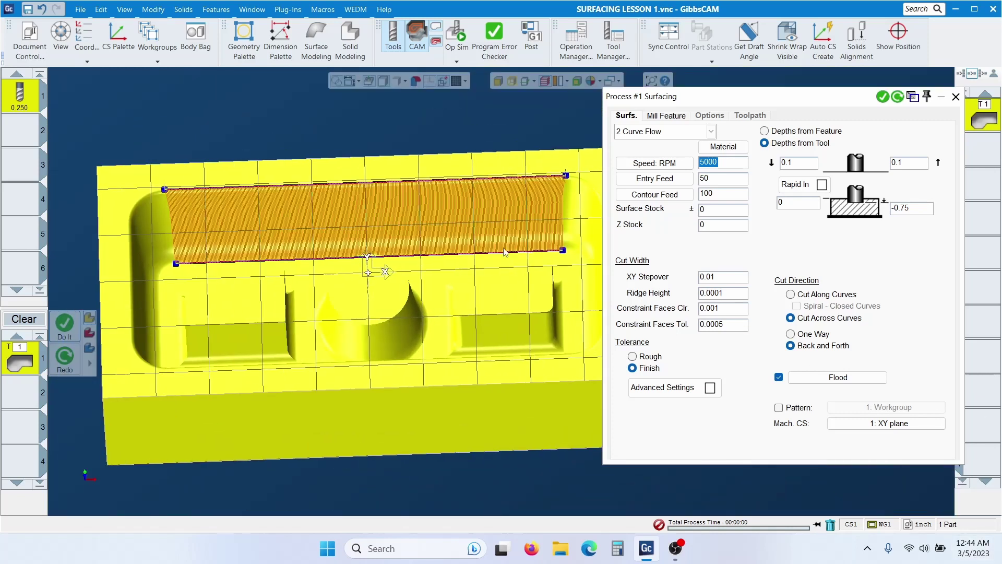
scroll(473, 224, "up", 1)
scroll(479, 219, "down", 2)
key("ctrl+d")
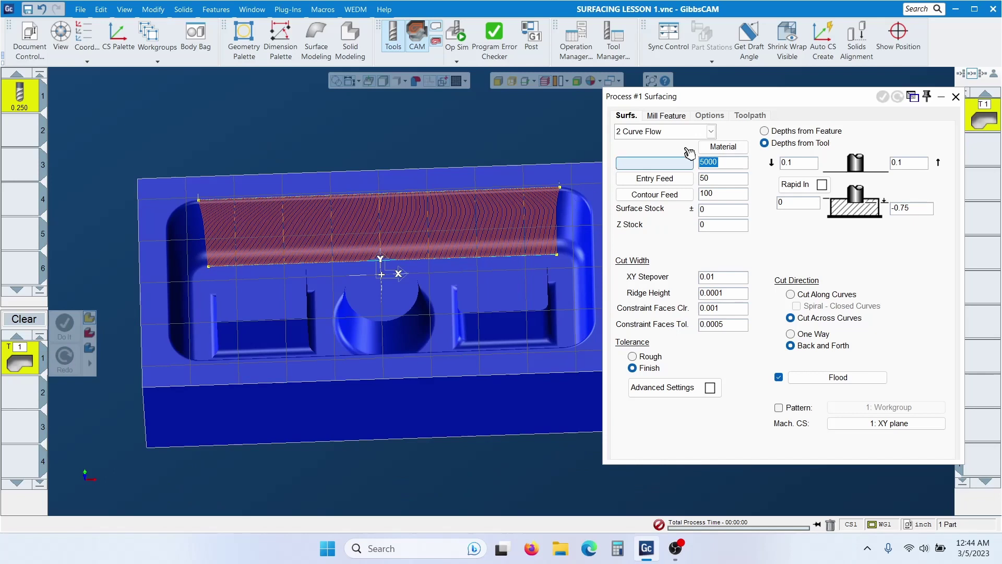
left_click(990, 119)
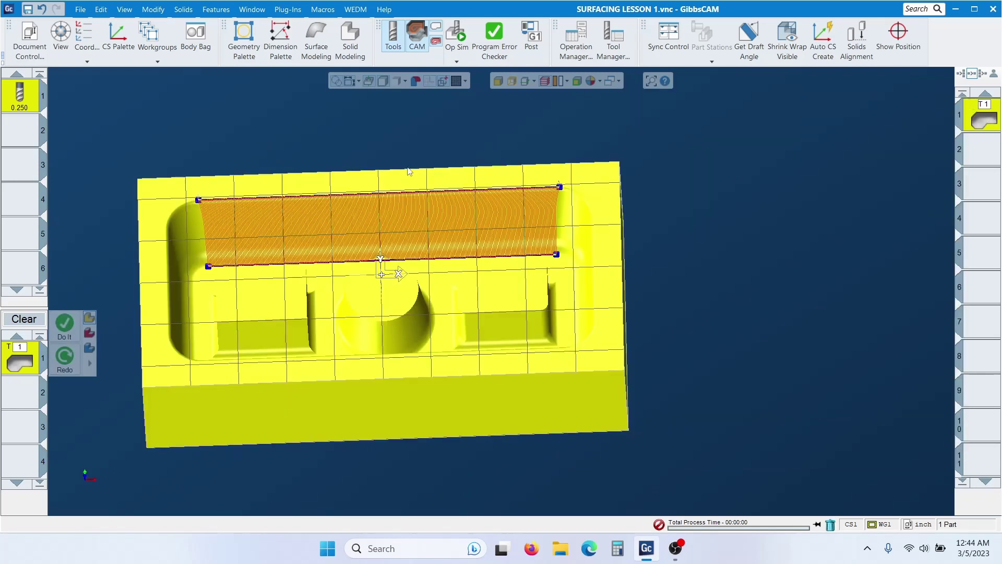
Step: Simulate the first 2 Curve Flow operation in Op Sim, inspect the machined back wall and its blends, and close the simulation
left_click(457, 34)
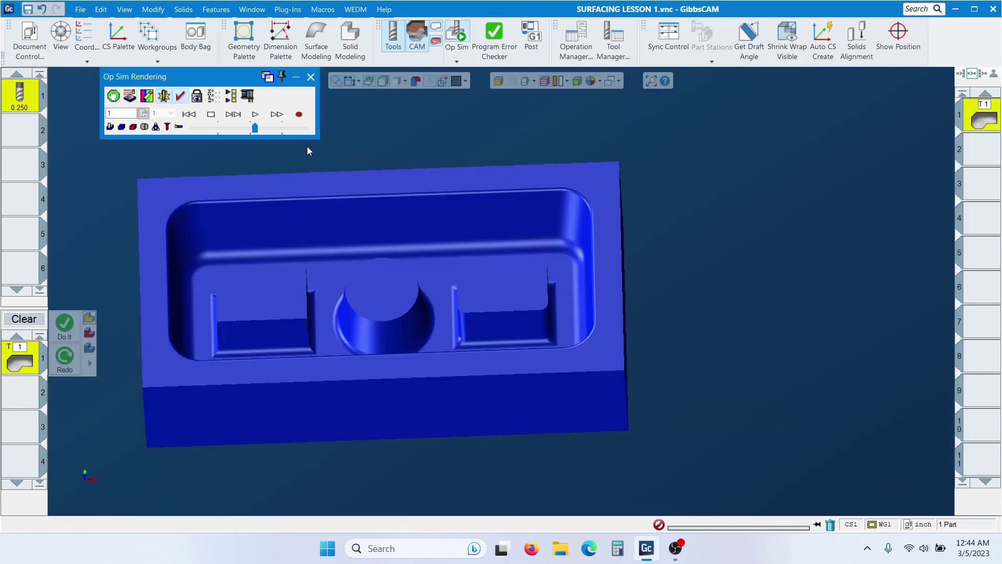
left_click(254, 114)
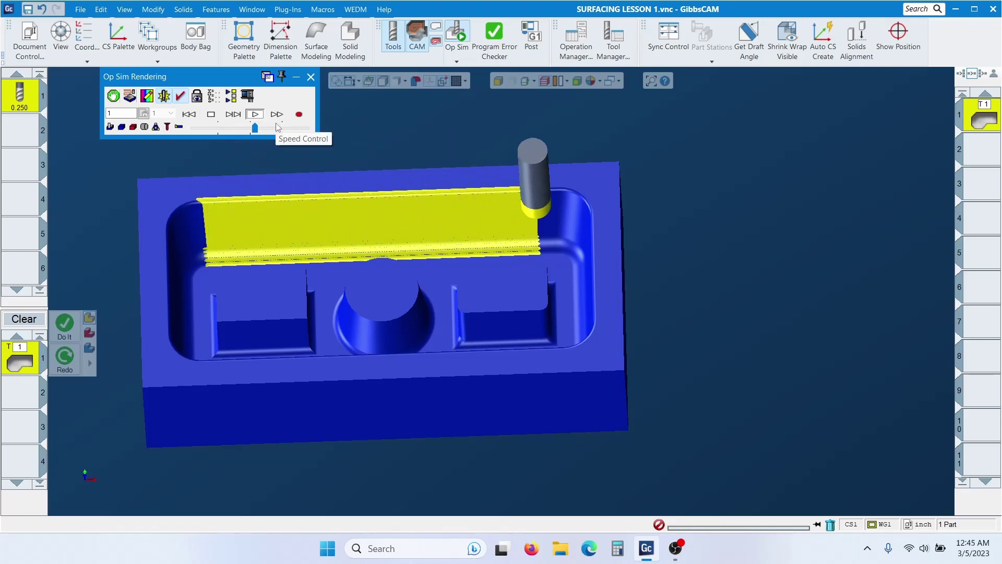
scroll(372, 327, "up", 5)
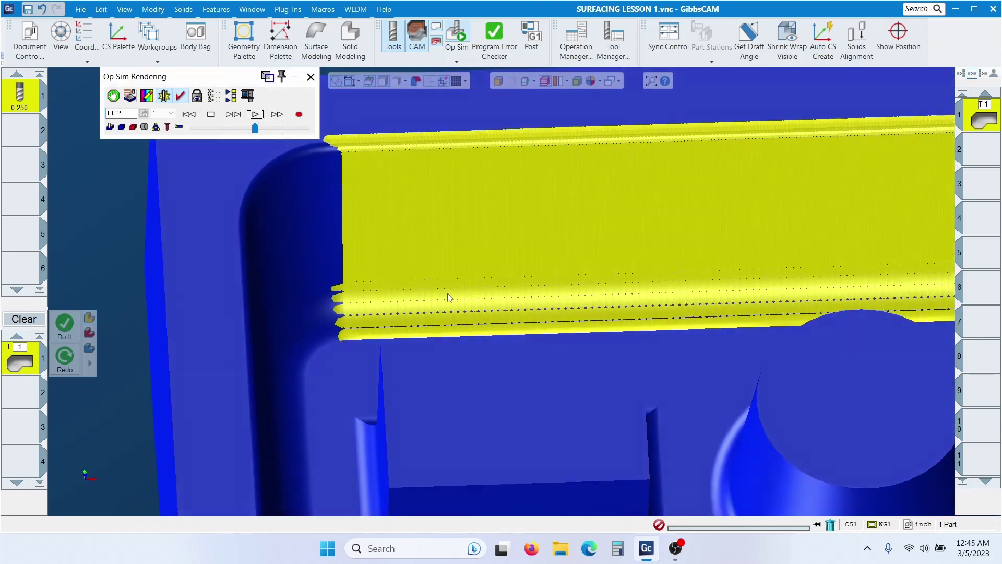
scroll(448, 297, "down", 5)
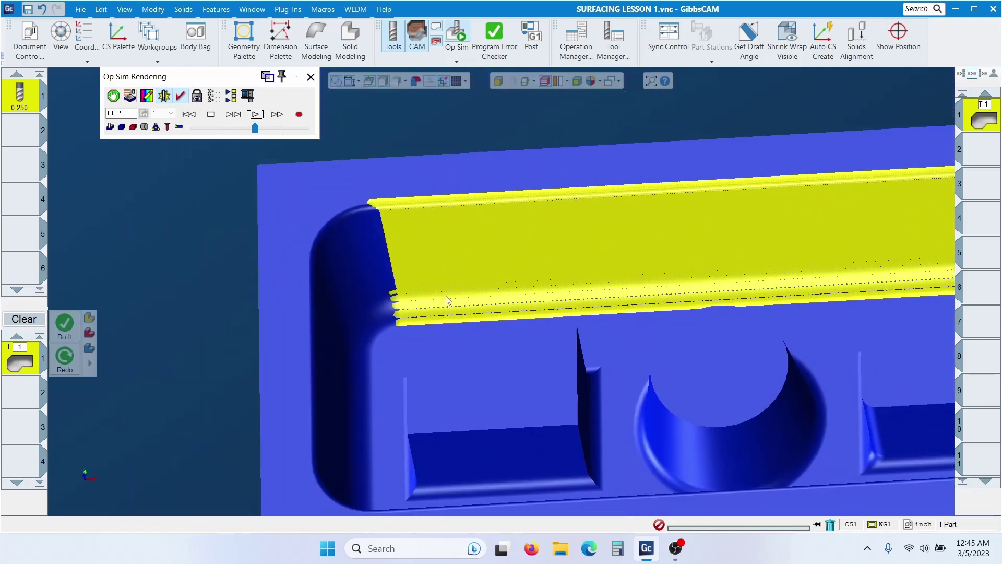
scroll(403, 293, "down", 2)
scroll(371, 211, "up", 6)
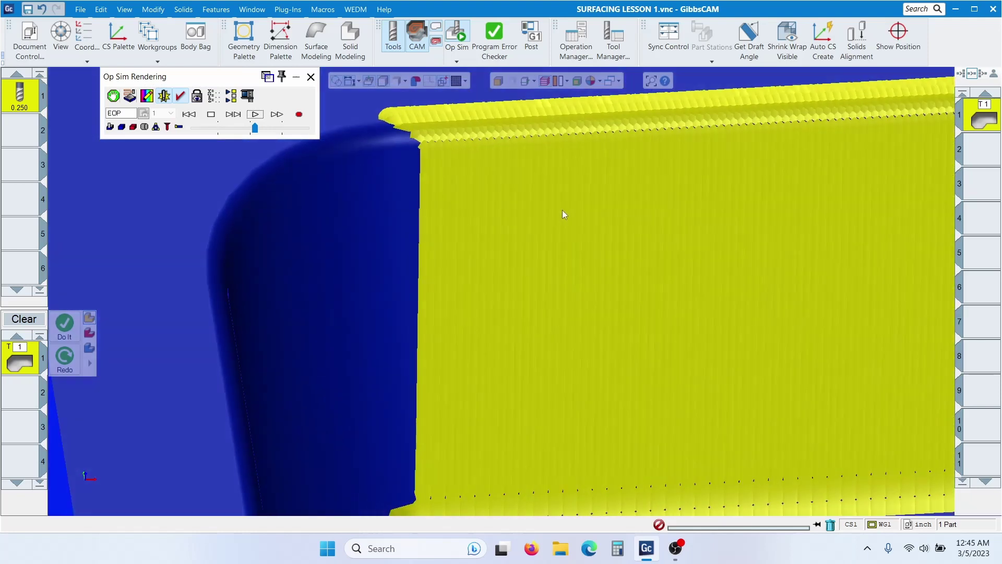
scroll(299, 320, "down", 2)
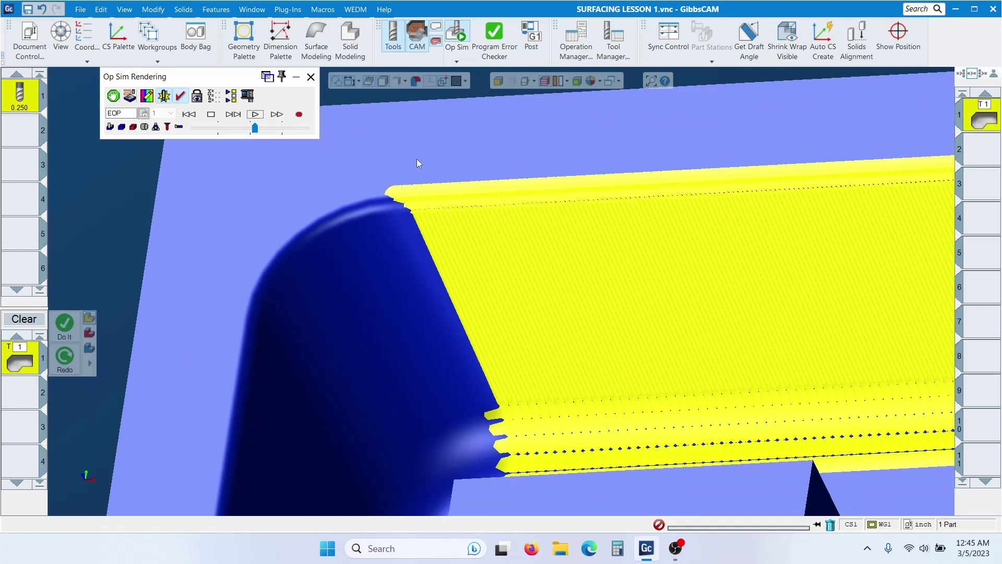
scroll(396, 188, "down", 2)
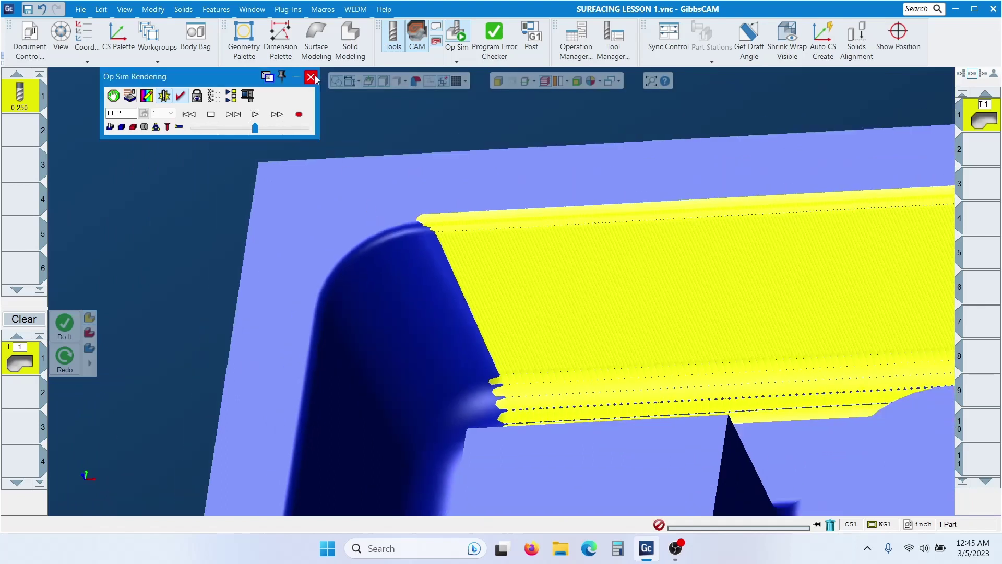
left_click(313, 78)
Step: Switch the rendering mode to Legacy CPR, play the cut part rendering of the wall toolpath, and close it
left_click(456, 62)
left_click(485, 166)
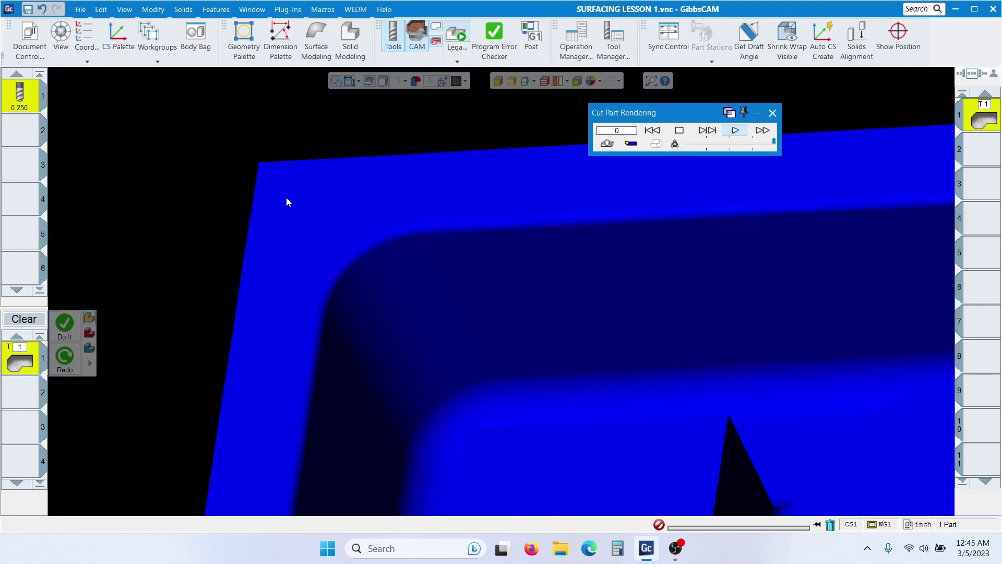
scroll(253, 205, "down", 2)
scroll(252, 205, "down", 2)
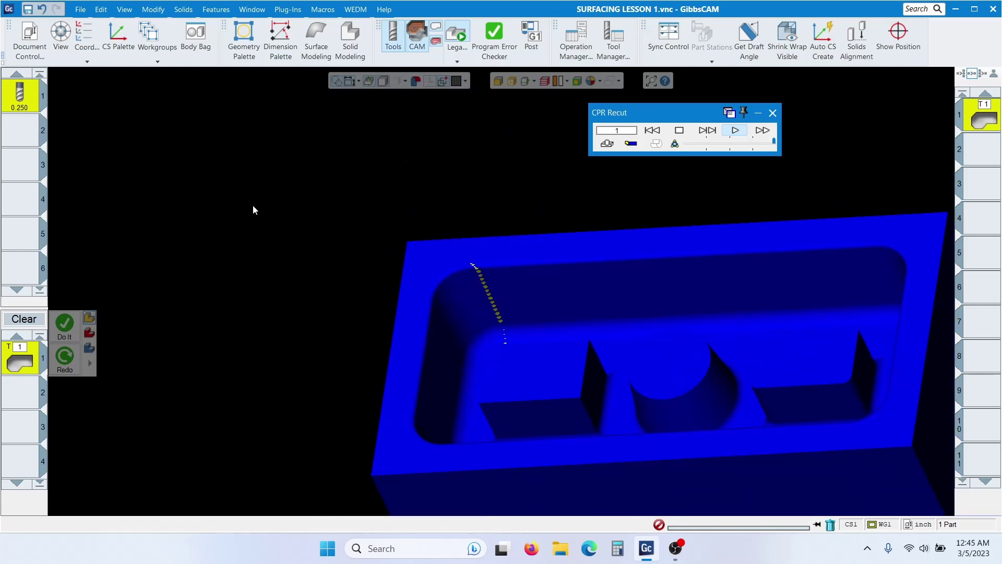
scroll(253, 206, "down", 3)
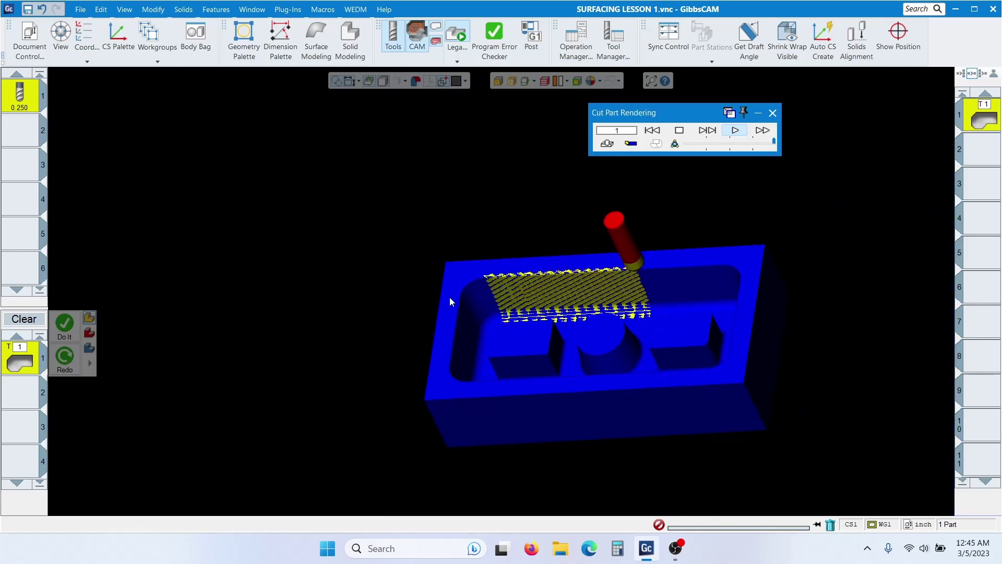
scroll(747, 347, "up", 3)
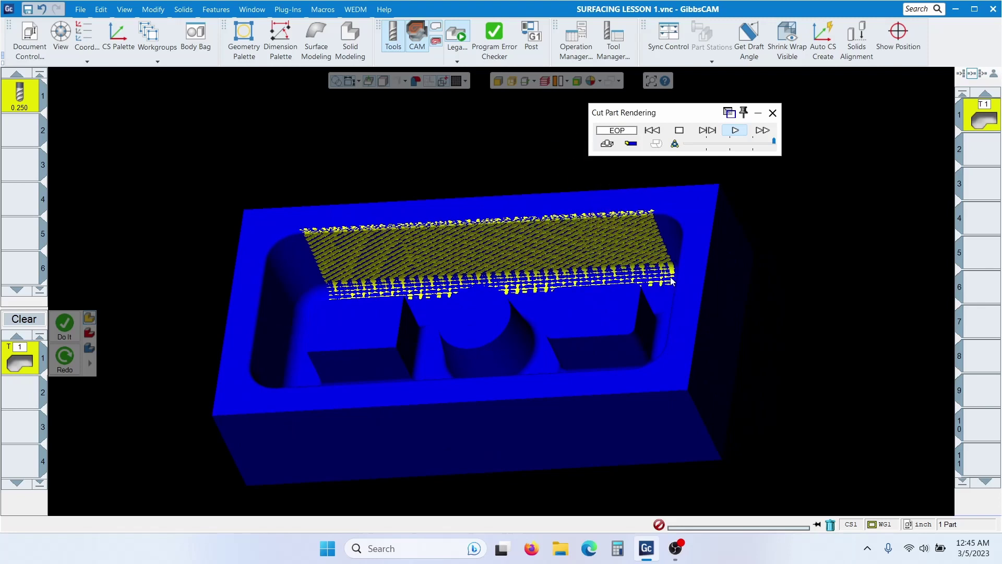
left_click(772, 112)
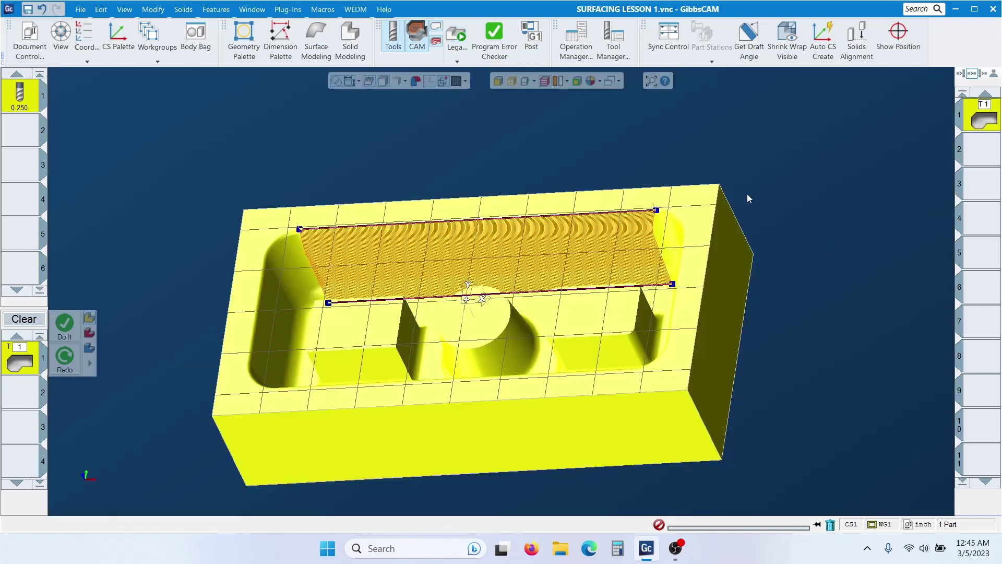
Step: Return the rendering mode to Op Sim and run the first operation at a slower speed to check where cutting starts
left_click(175, 223)
middle_click_drag(220, 261, 387, 215)
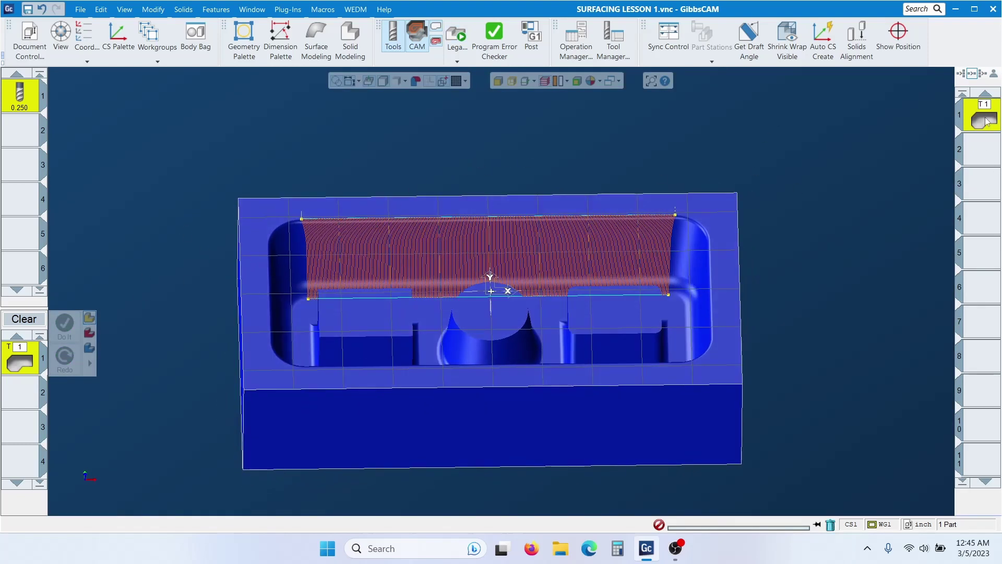
left_click(458, 60)
left_click(477, 79)
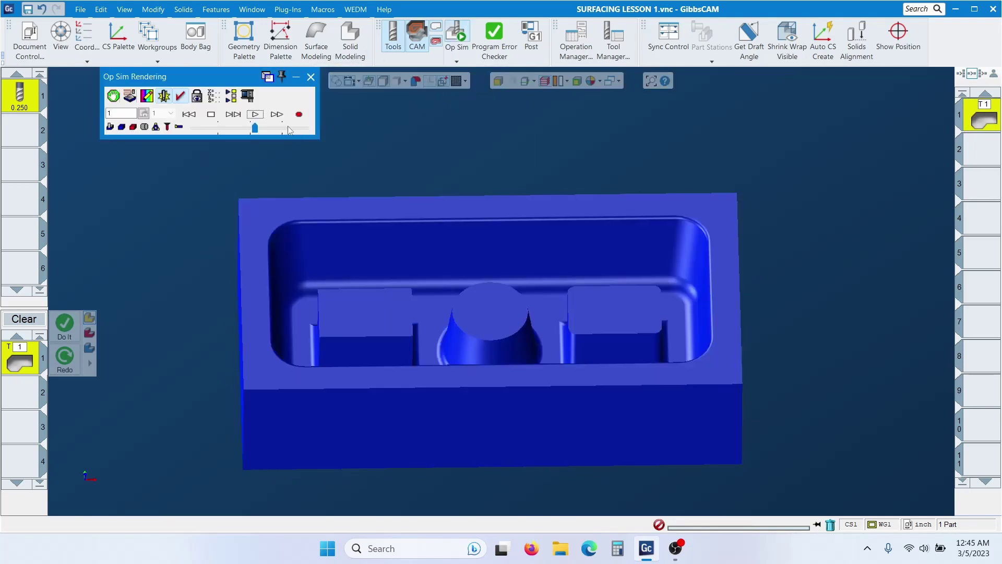
left_click(231, 128)
left_click(262, 114)
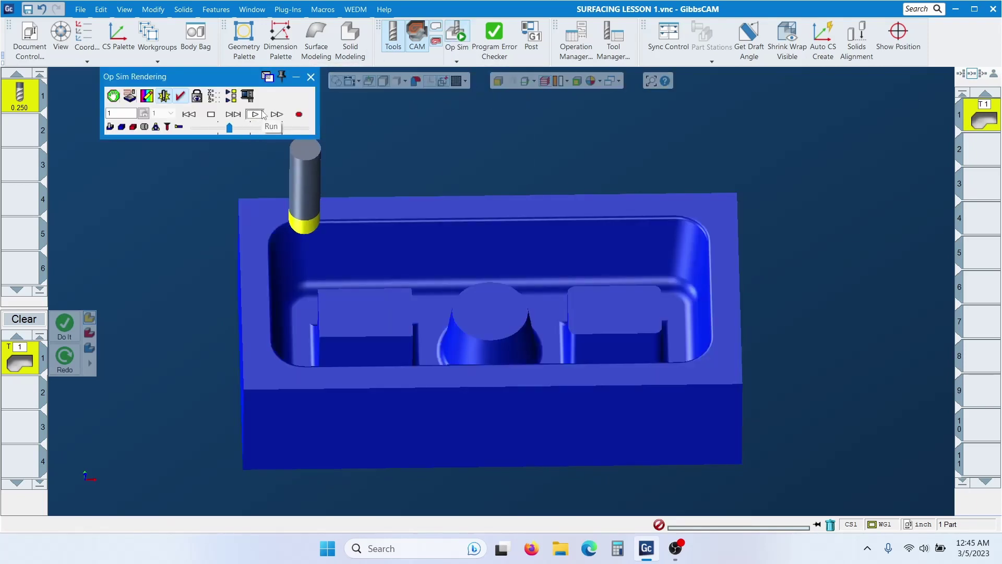
left_click(310, 77)
Step: Reselect the two flow curves and the solid body, and generate a second 2 Curve Flow operation starting from the wall's right end
left_click(990, 125)
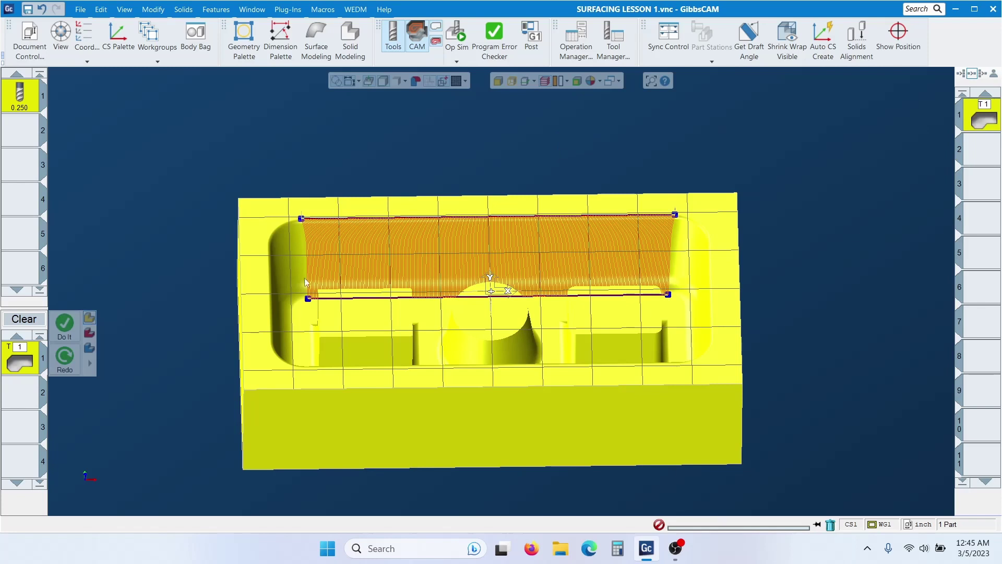
left_click(230, 178)
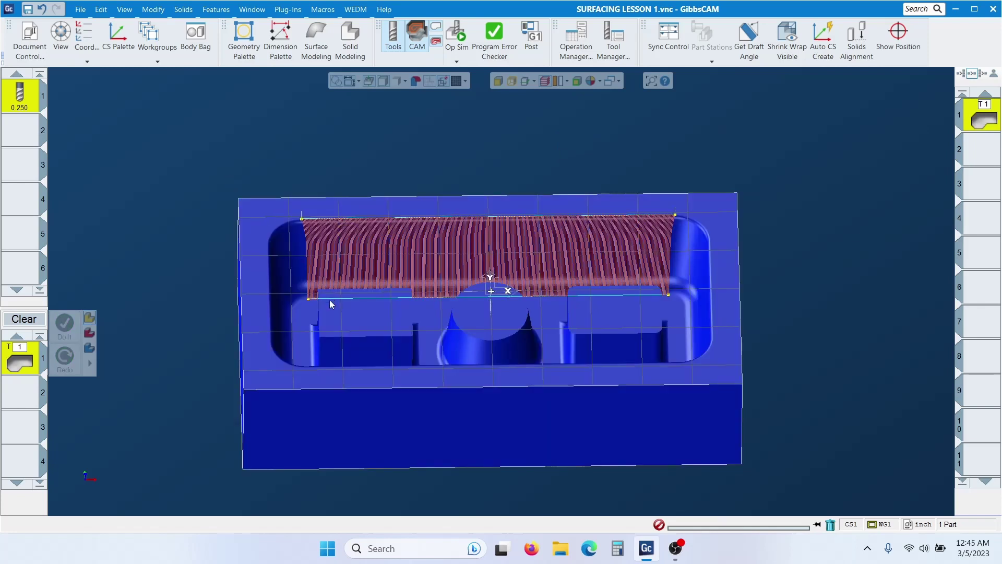
left_click(397, 218)
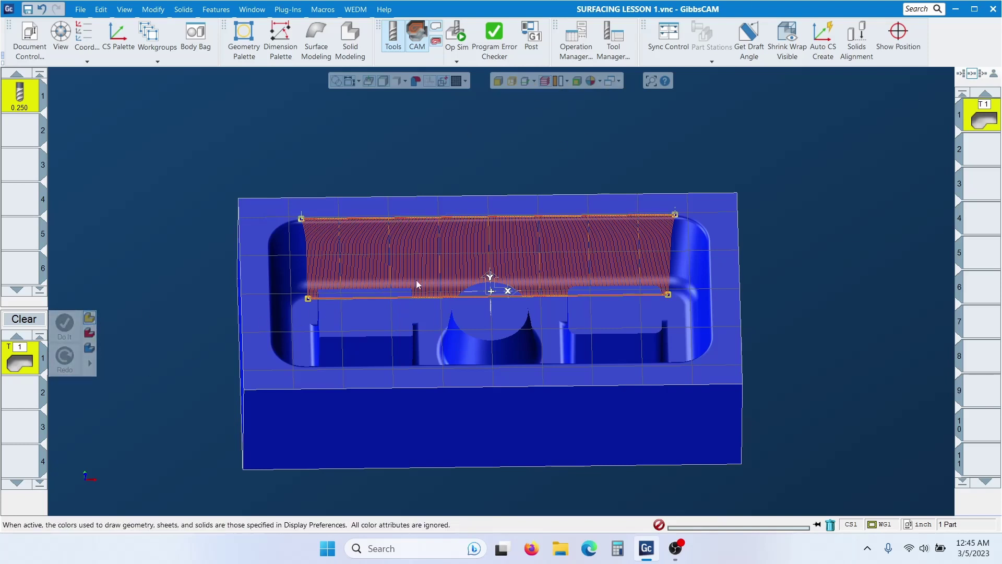
left_click(376, 409)
left_click(64, 324)
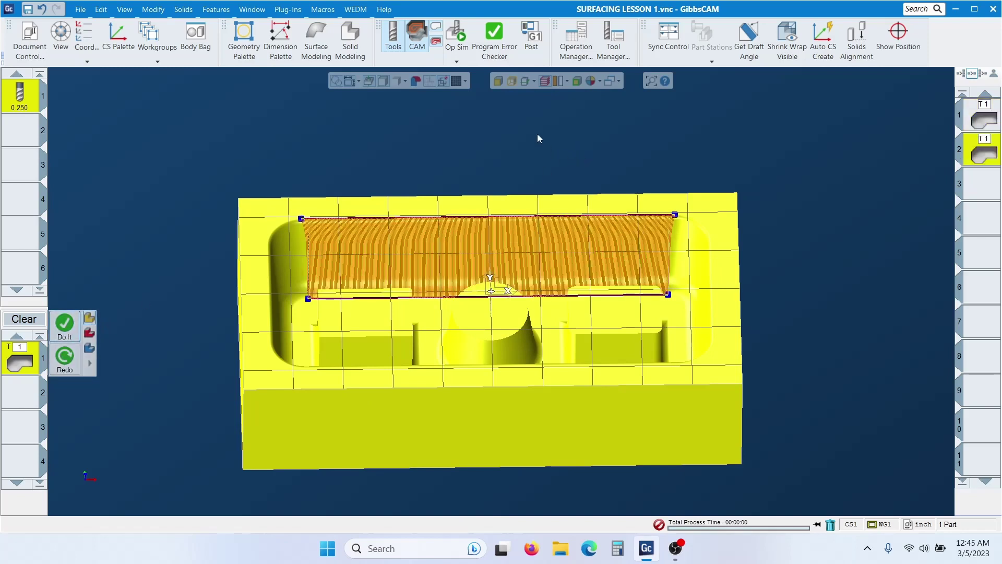
Step: Simulate the second operation in Op Sim, replaying it slowly from an angled view to check its starting end and cutting passes
left_click(456, 34)
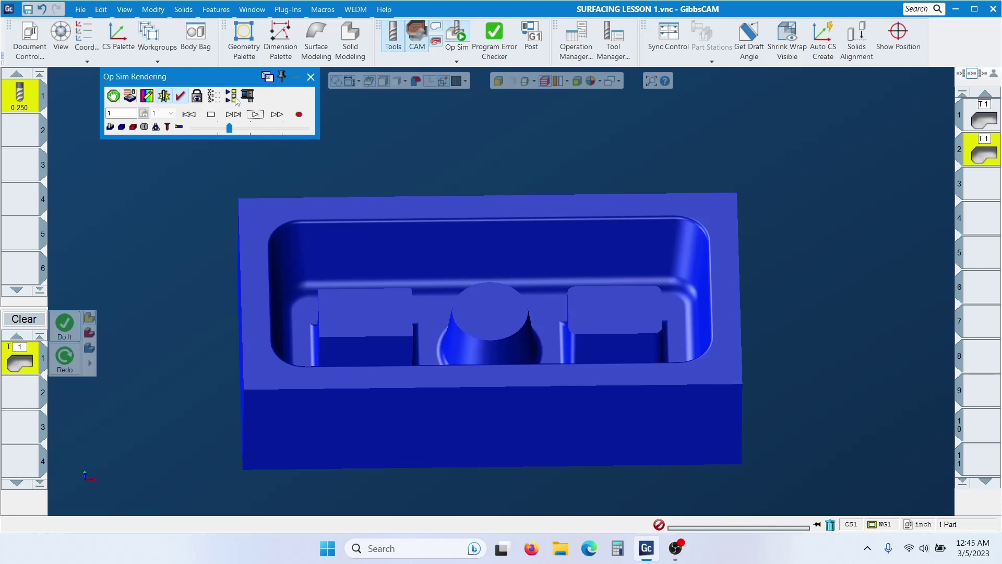
left_click(256, 114)
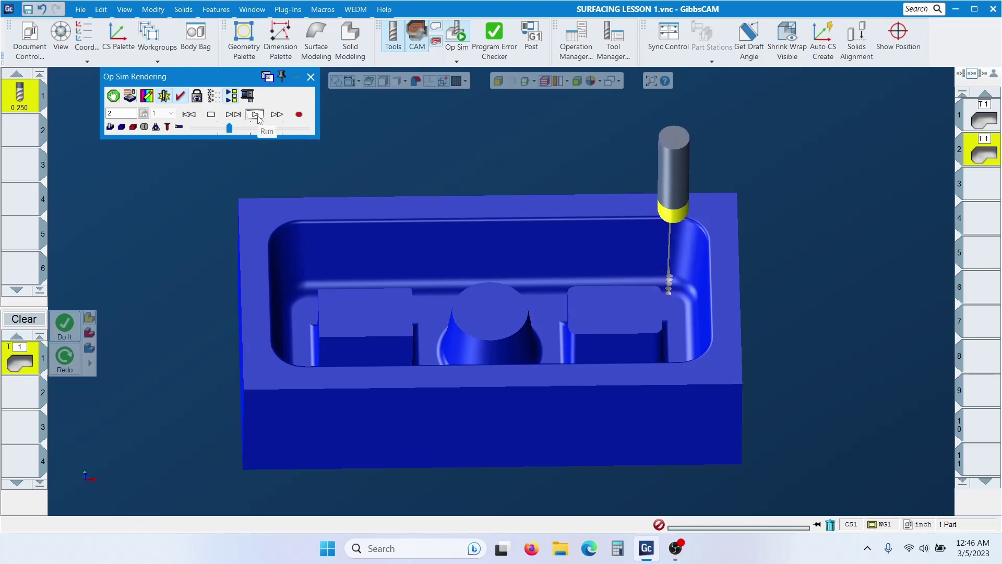
left_click(189, 115)
left_click(202, 128)
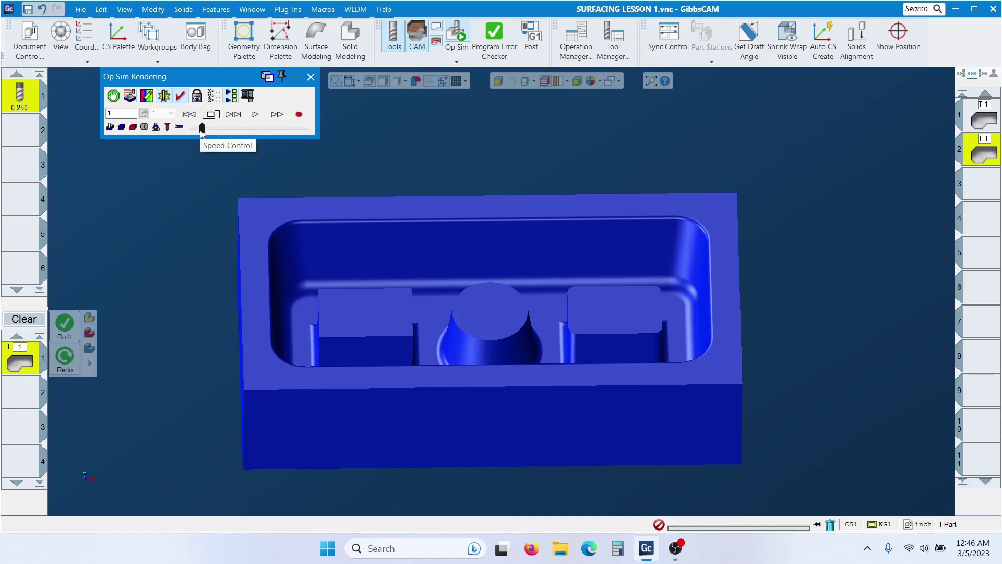
left_click(255, 115)
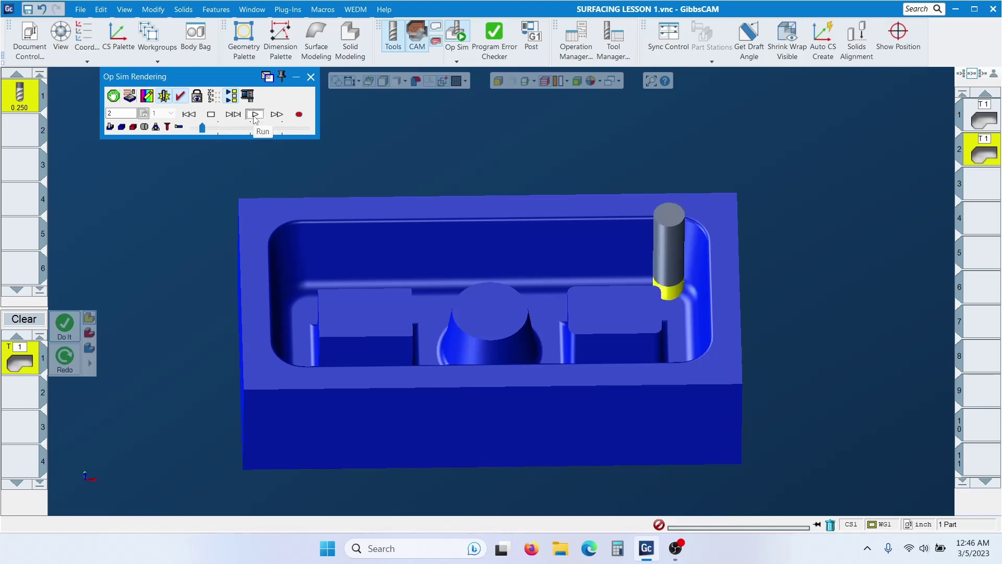
middle_click_drag(780, 259, 893, 271)
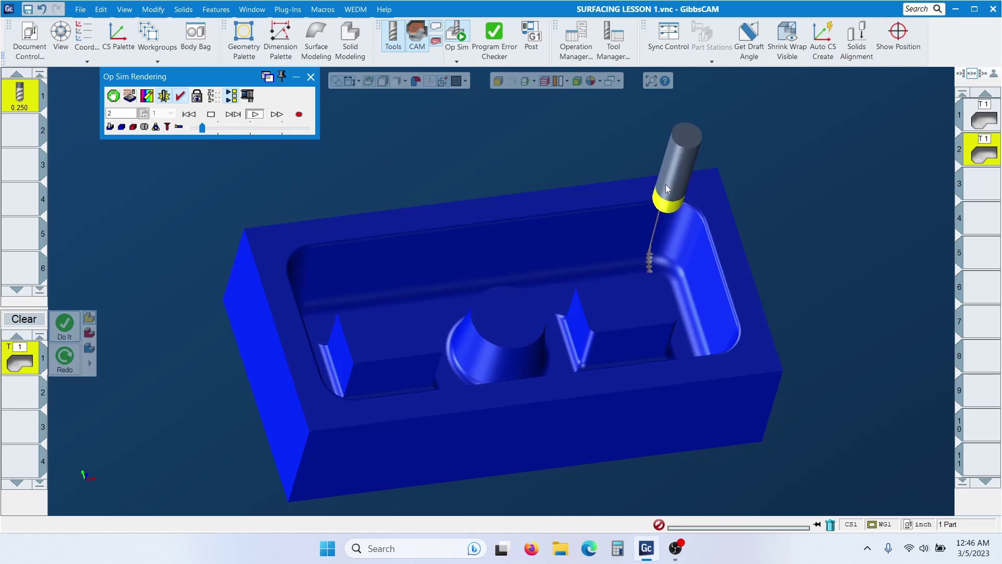
left_click_drag(214, 133, 237, 133)
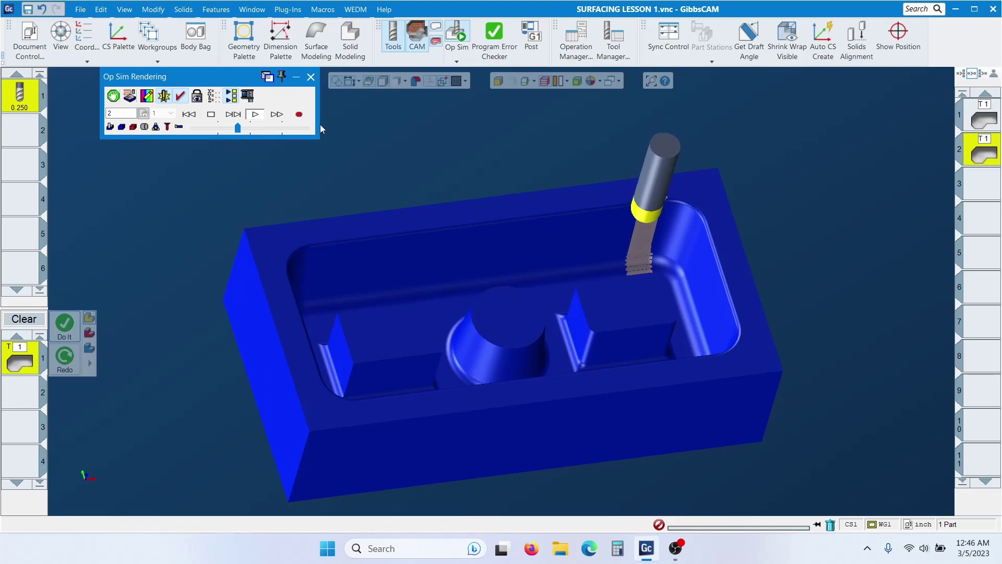
left_click(311, 77)
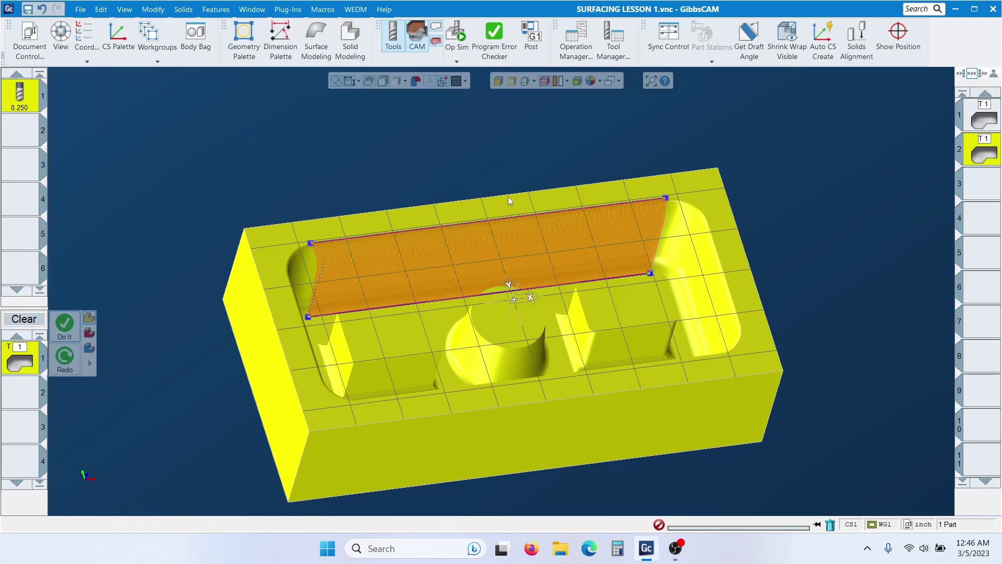
Step: Compare the toolpaths of the first and second operations on the back wall from several angles, ending with the second operation selected
middle_click_drag(506, 195, 568, 233)
scroll(568, 233, "up", 2)
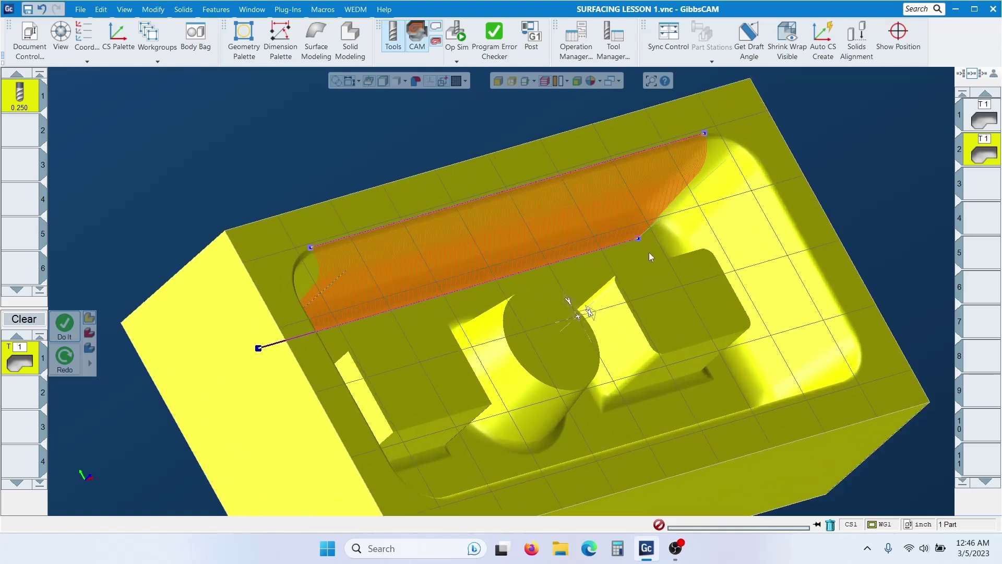
left_click(143, 140)
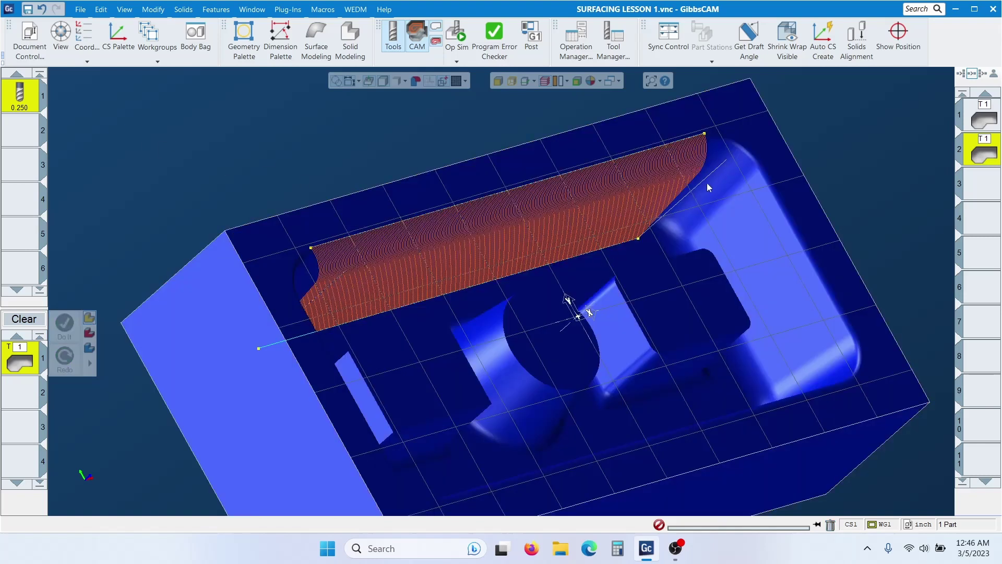
double_click(979, 119)
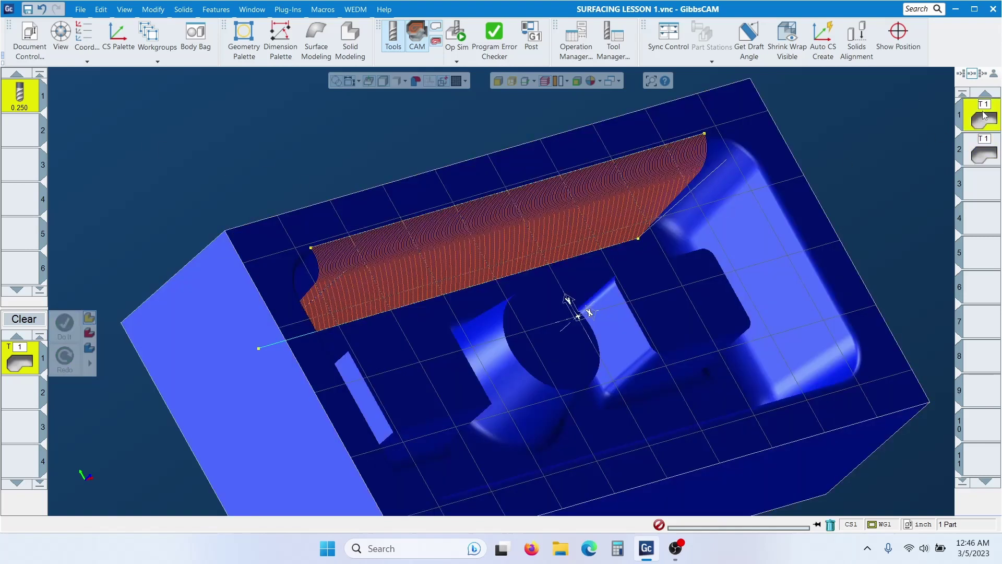
middle_click_drag(357, 333, 35, 136)
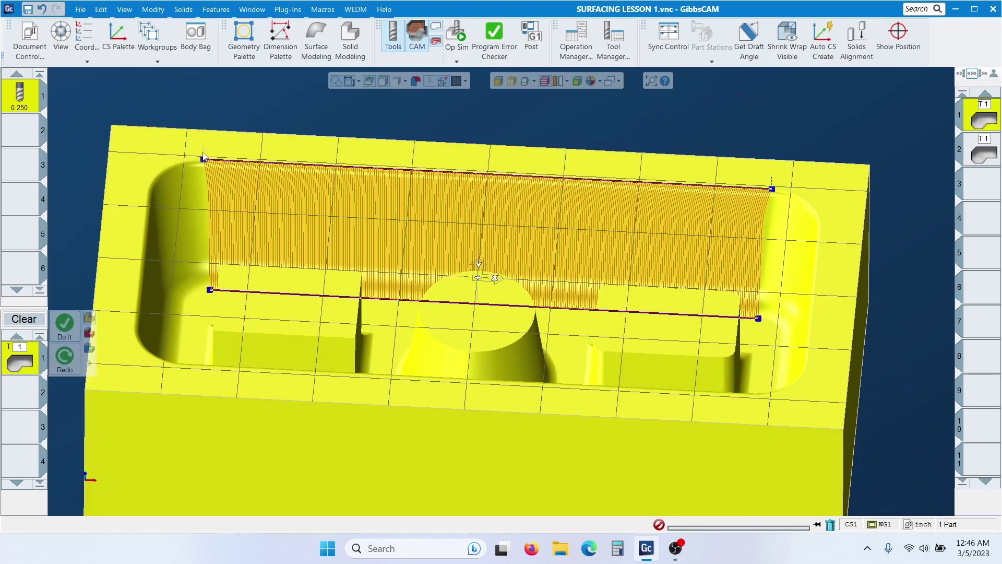
middle_click_drag(205, 160, 157, 107)
left_click(158, 107)
scroll(213, 147, "up", 2)
scroll(213, 151, "down", 2)
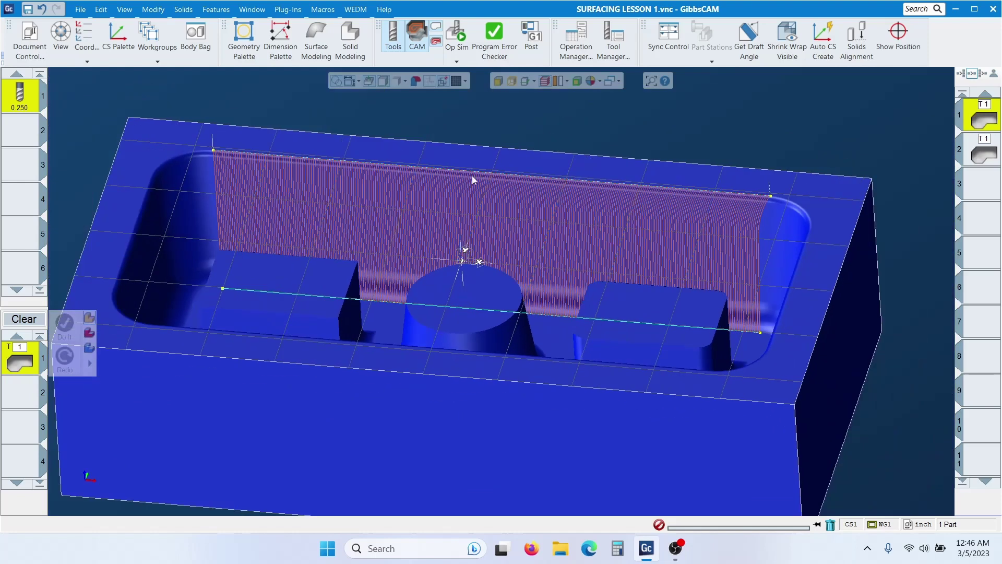
left_click(995, 158)
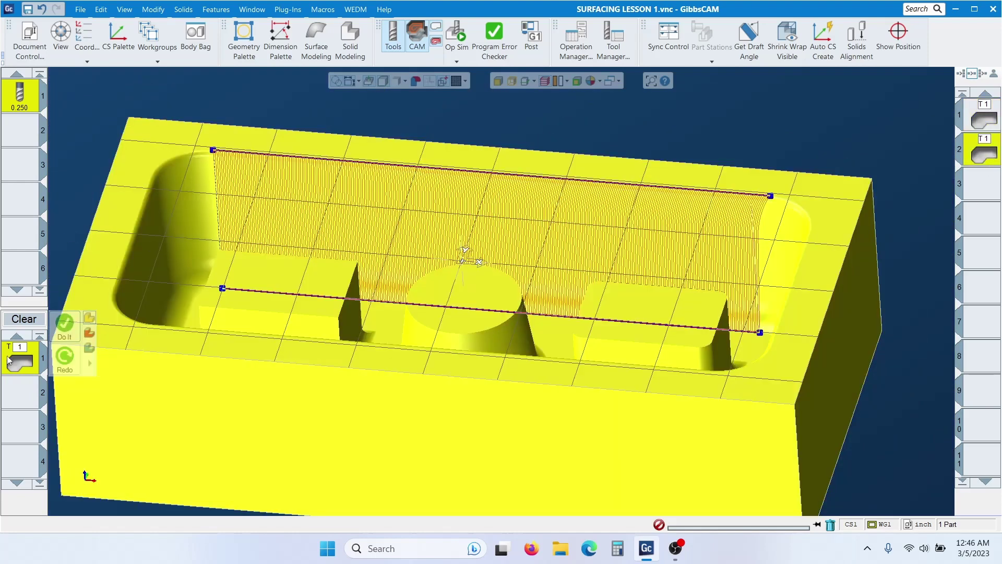
Step: Set the 2 Curve Flow process to Cut Along Curves and generate a third surfacing operation on the pocket's back wall
double_click(20, 365)
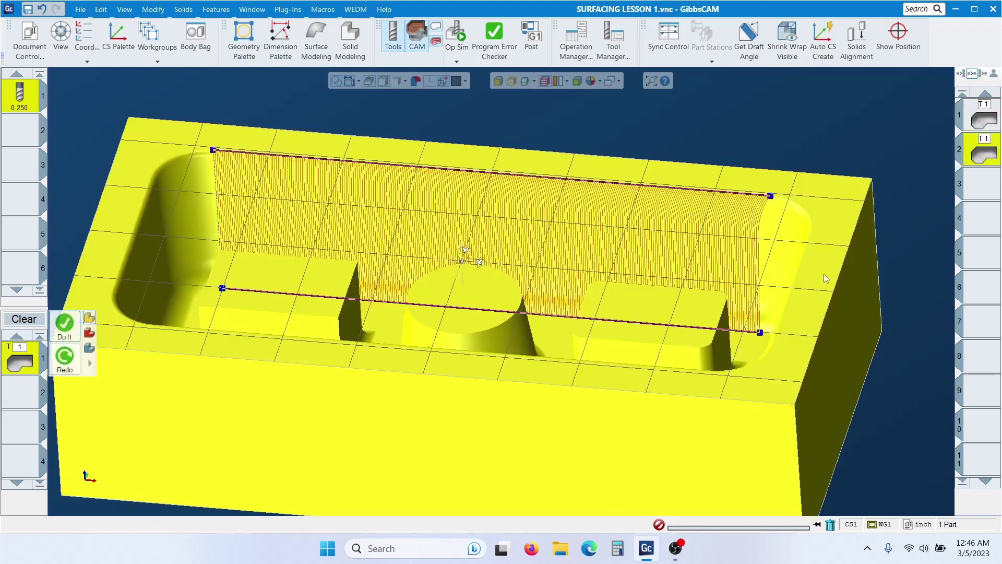
left_click(833, 295)
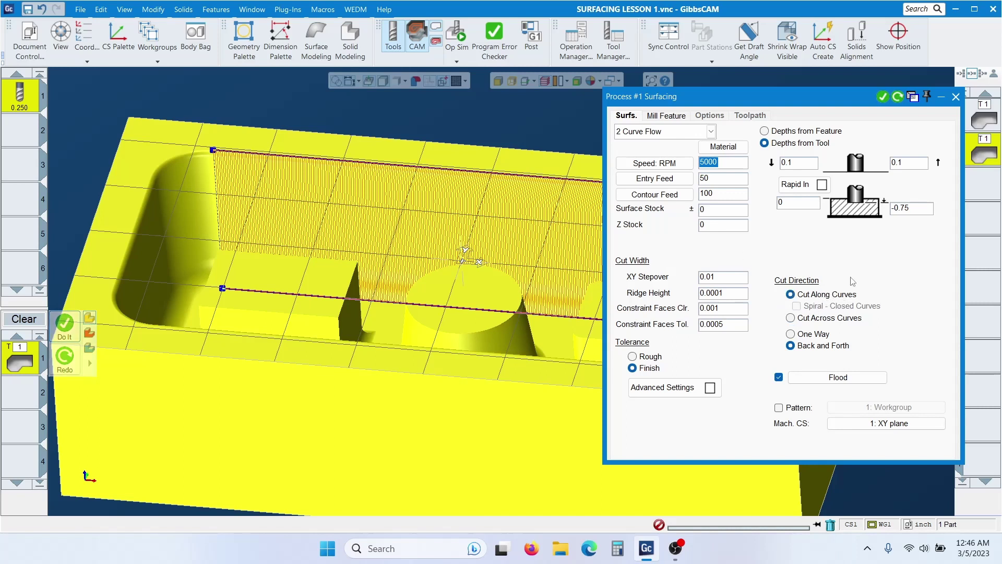
left_click(883, 99)
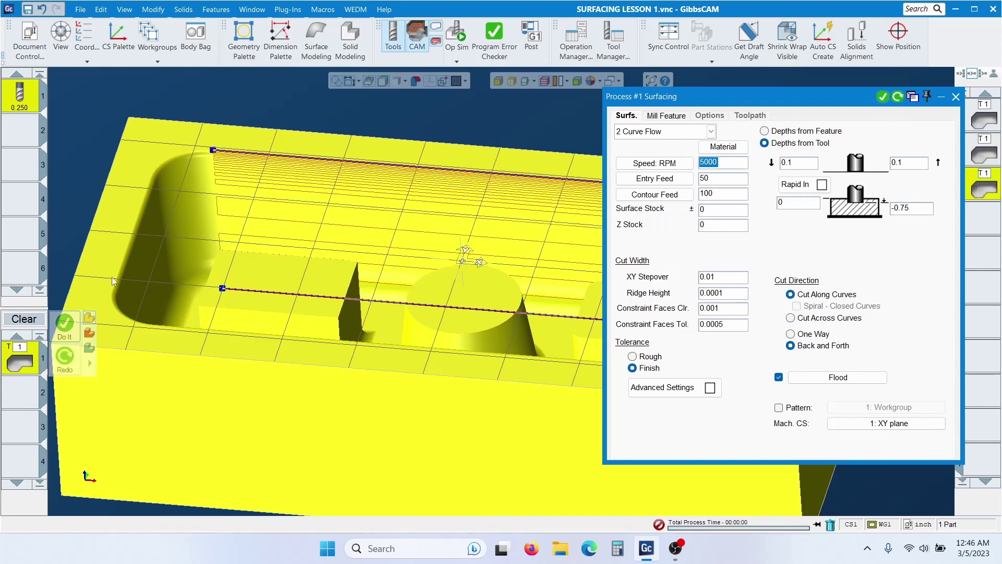
left_click(956, 96)
middle_click_drag(628, 243, 804, 305)
left_click(921, 318)
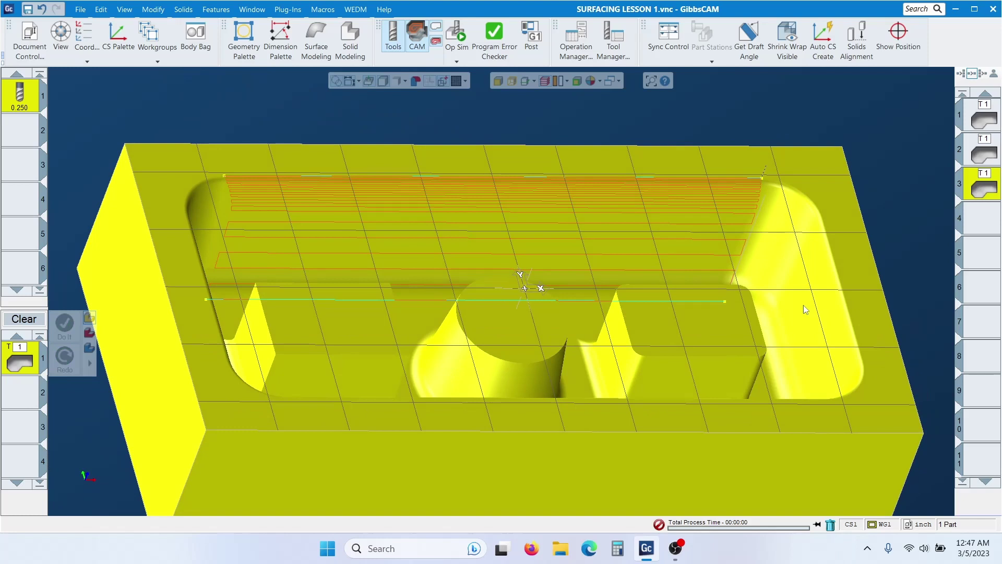
Step: Clear the current selection and delete the third and second operations, keeping only the first
left_click(206, 105)
scroll(190, 230, "up", 3)
scroll(275, 219, "down", 4)
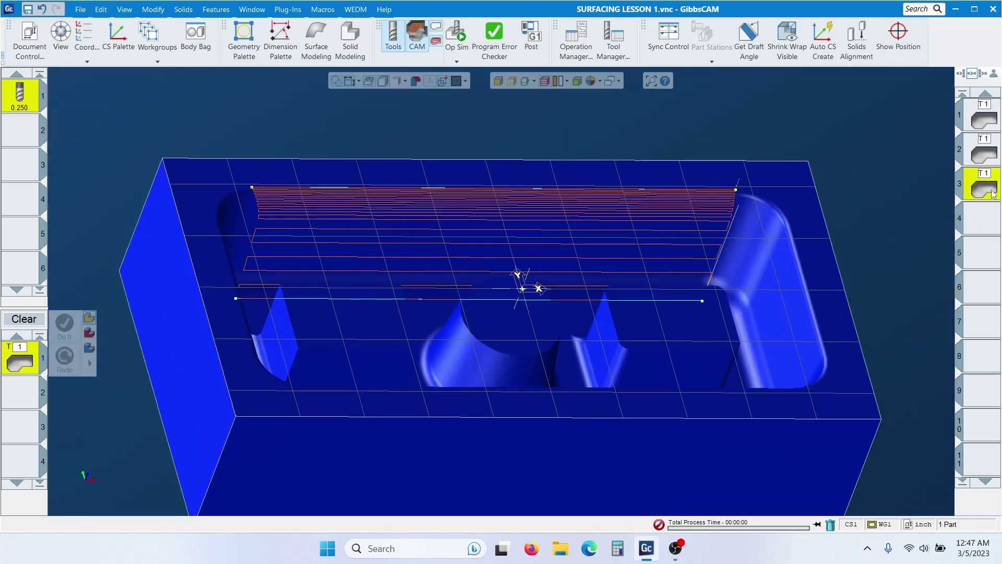
key("Delete")
left_click(983, 149)
key("Delete")
middle_click_drag(781, 171, 355, 186)
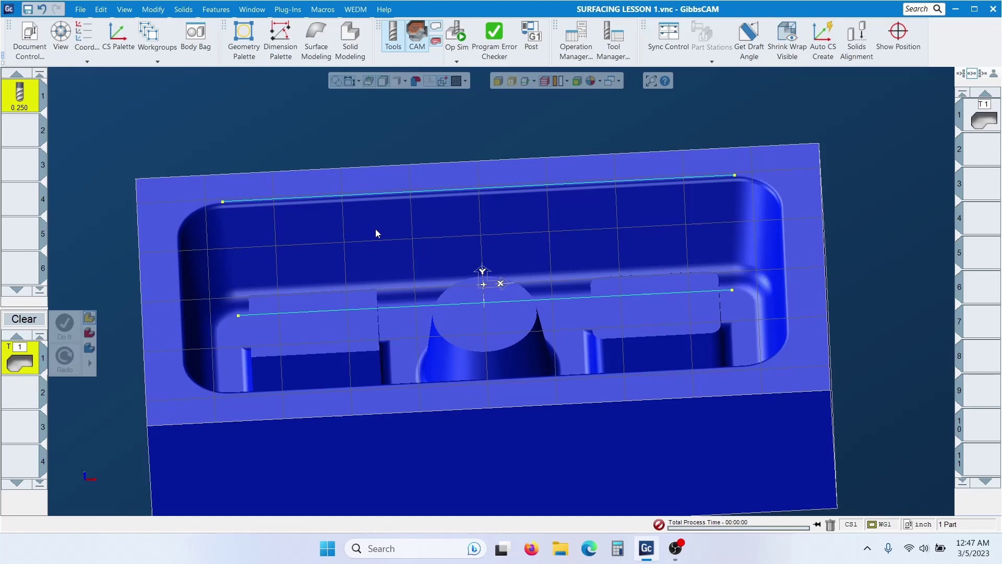
middle_click_drag(357, 290, 531, 286)
middle_click_drag(454, 294, 342, 306)
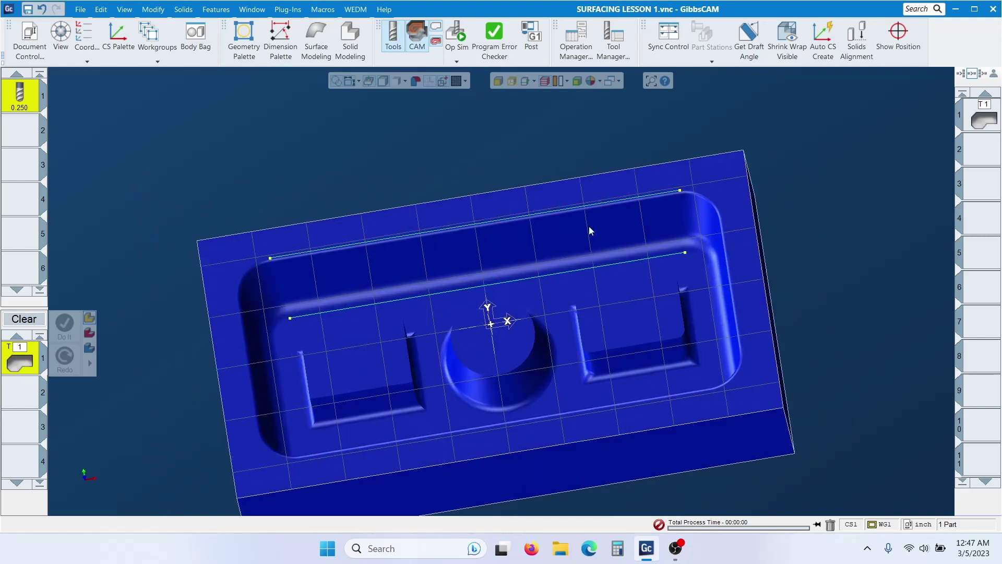
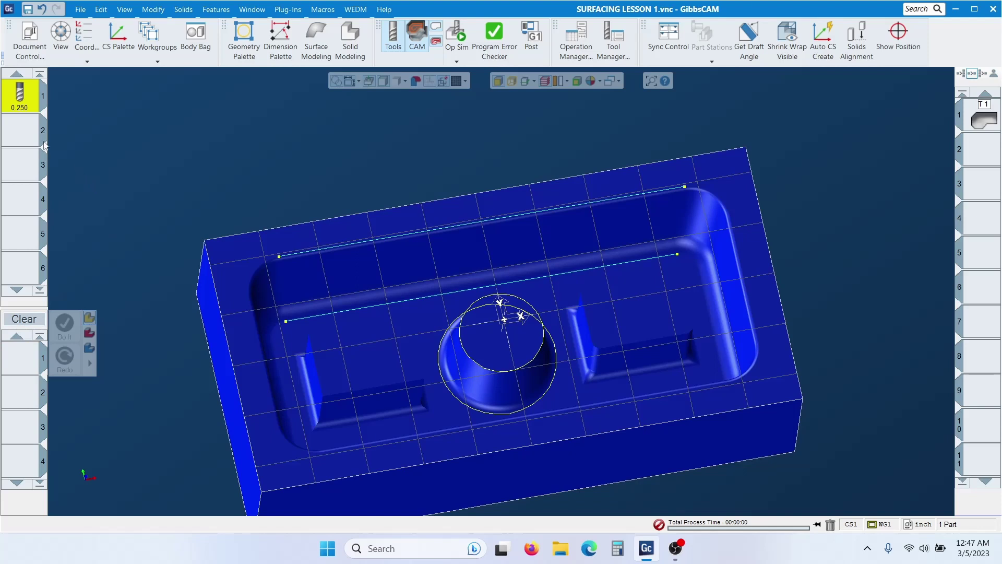
Step: Create a second milling tool as a ball end mill with a 0.125 inch diameter
left_click(483, 406)
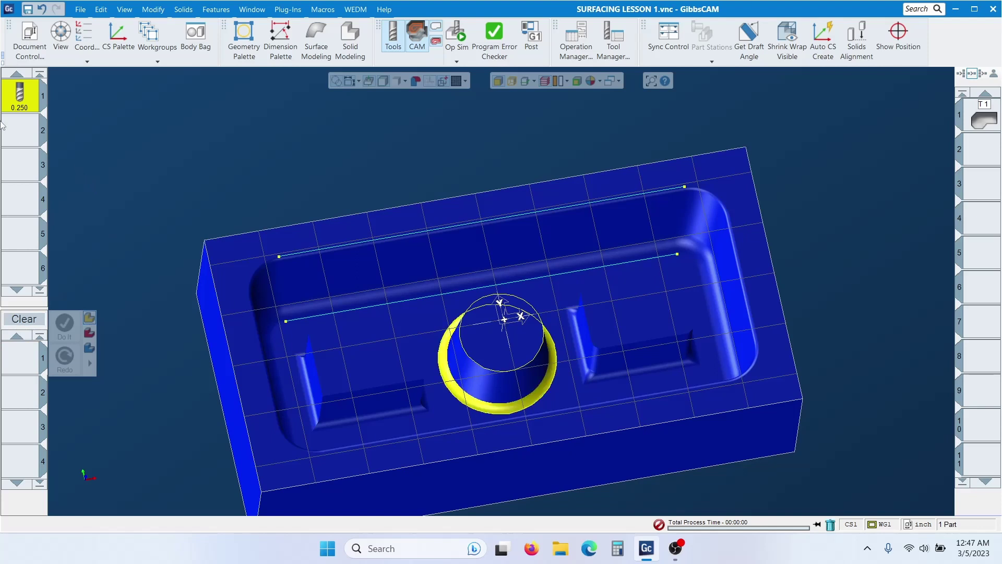
double_click(21, 128)
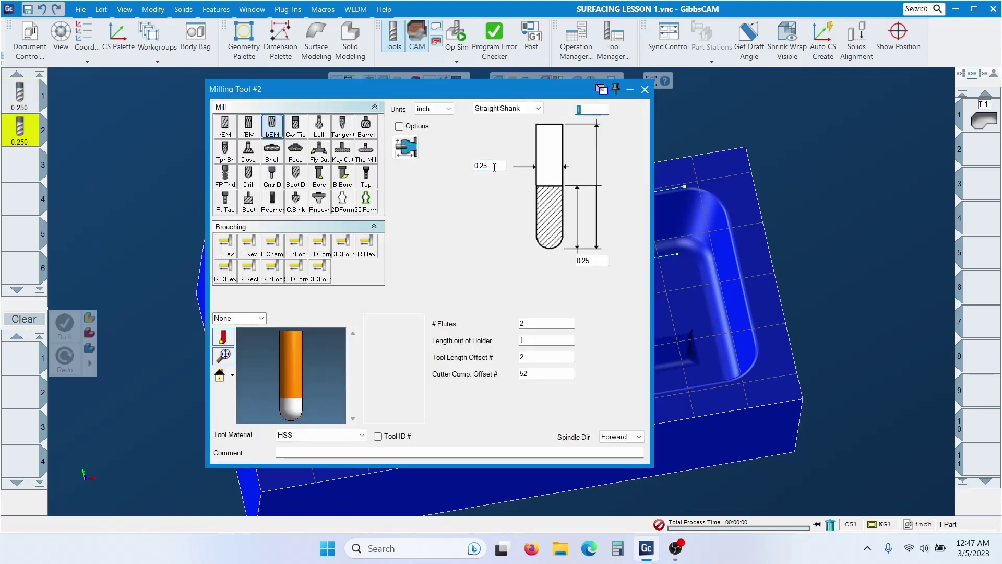
key("BackSpace")
type(".125")
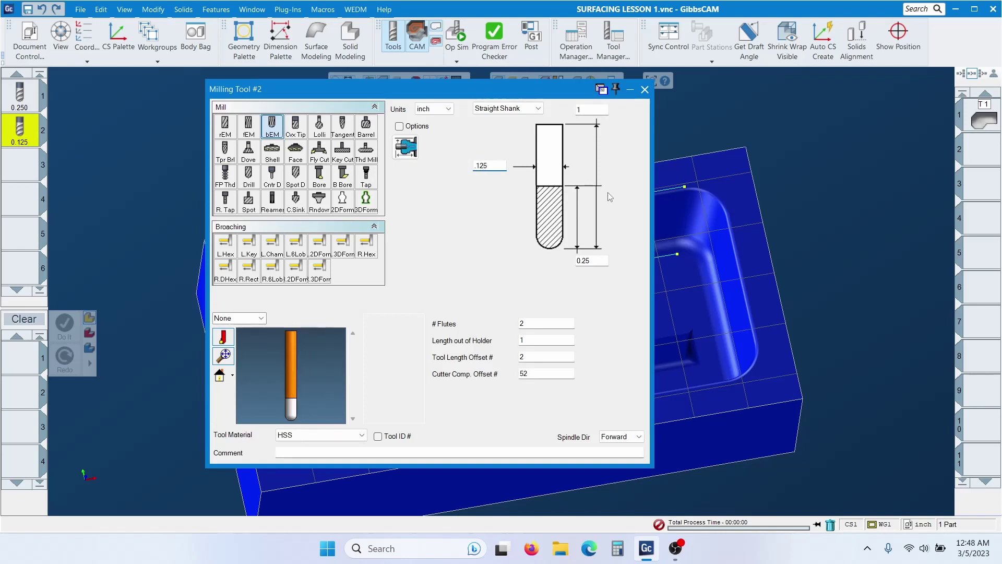
left_click(645, 90)
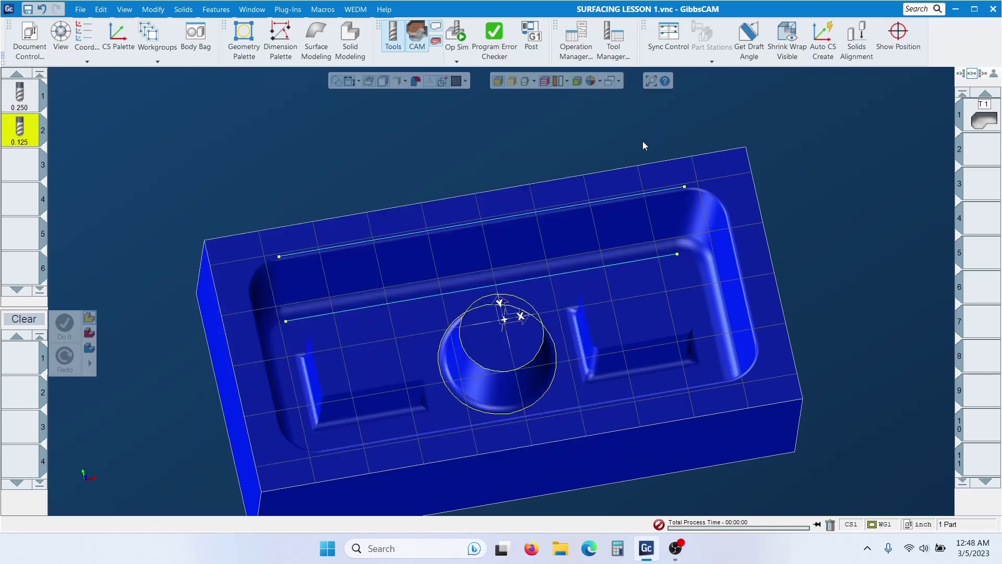
Step: Load the first operation's 2 Curve Flow process and reassign it to the 0.125 ball end mill
double_click(984, 121)
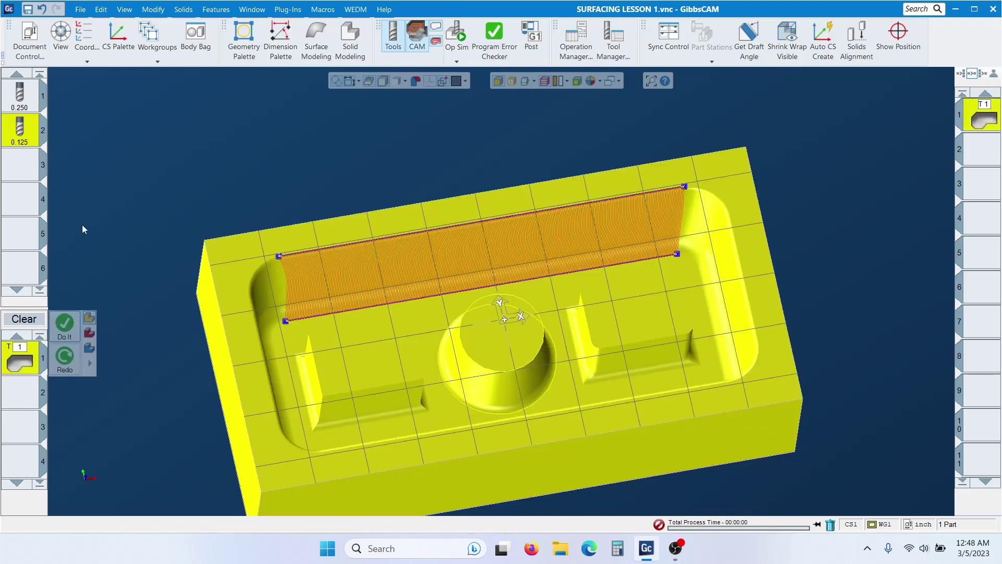
left_click_drag(26, 133, 12, 356)
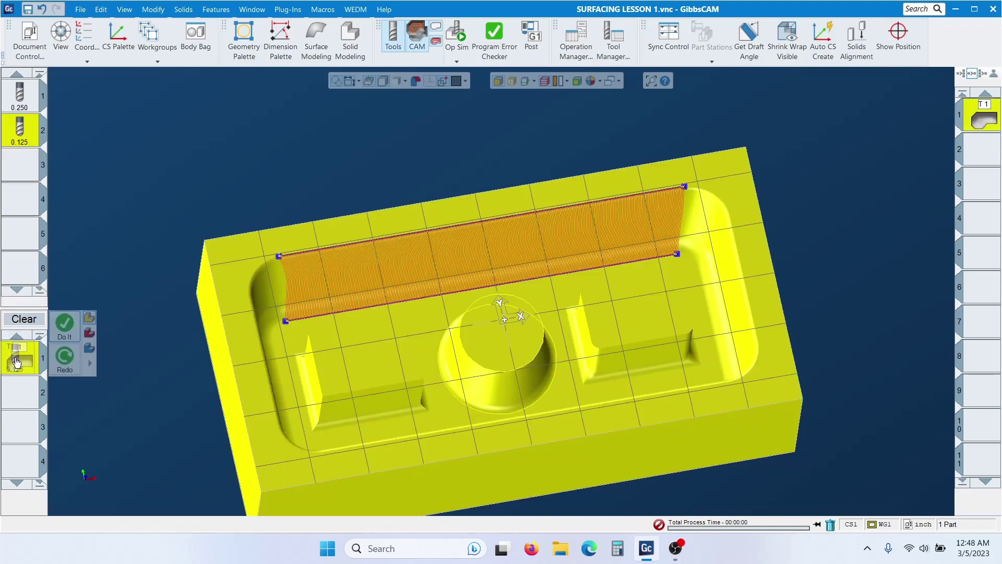
double_click(13, 359)
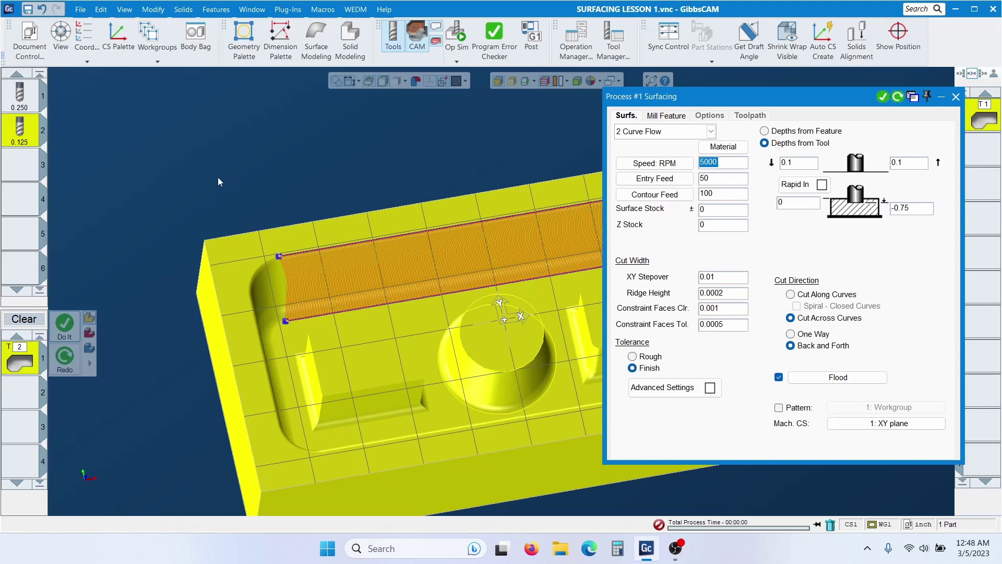
Step: Generate a 2 Curve Flow surfacing operation around the central tapered boss between its top and base circles, cutting across the curves back and forth
left_click(512, 325)
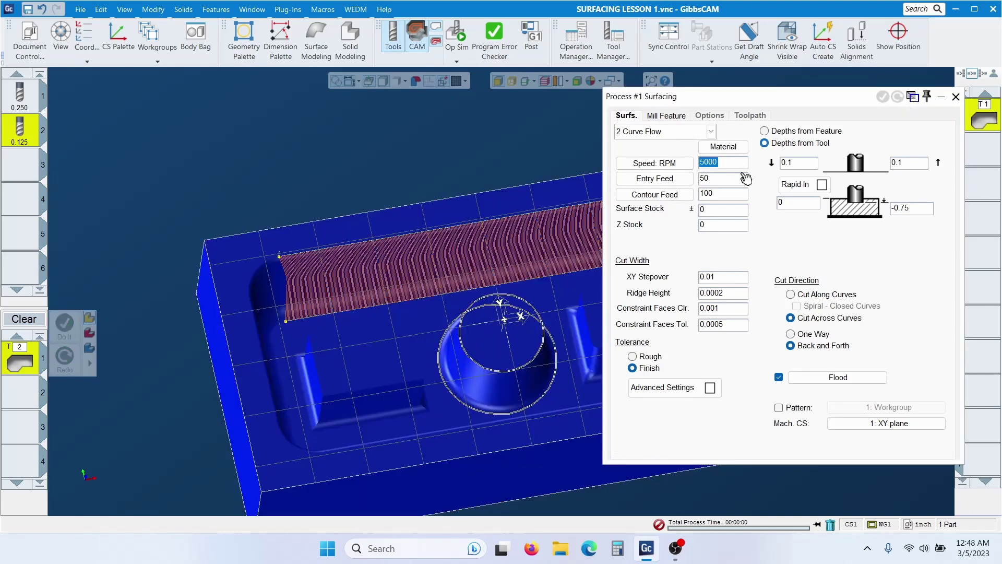
left_click(374, 357)
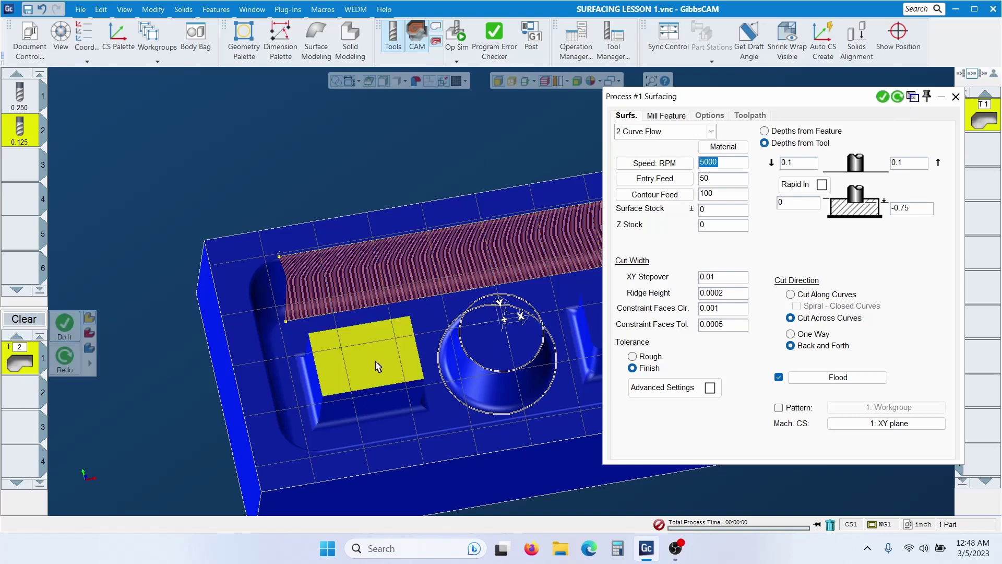
double_click(363, 352)
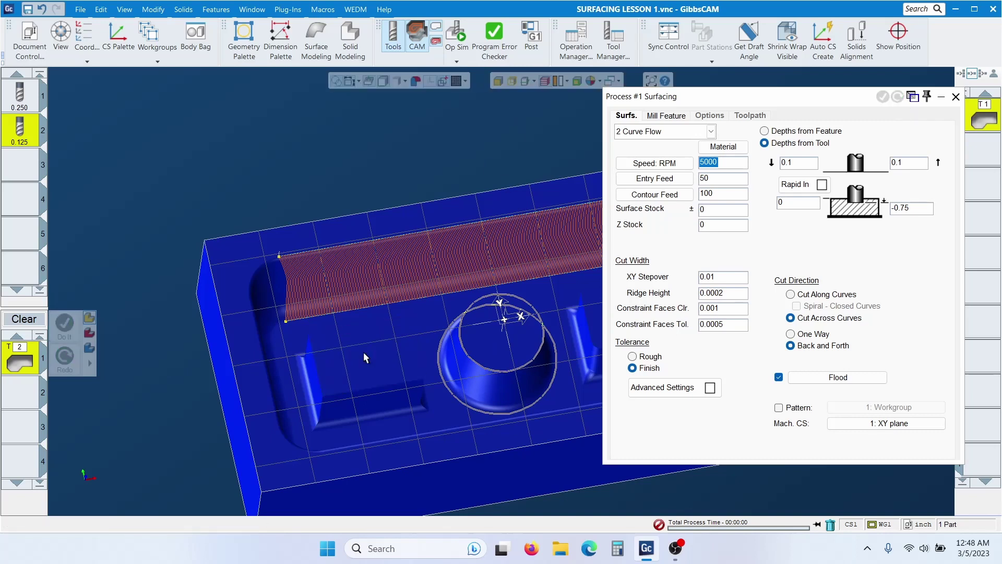
left_click(64, 327)
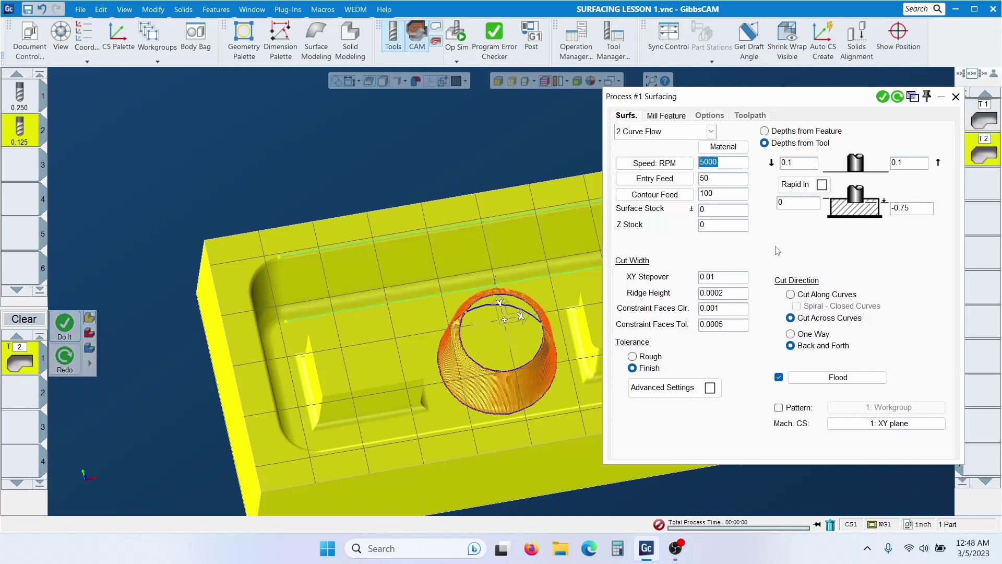
left_click(956, 96)
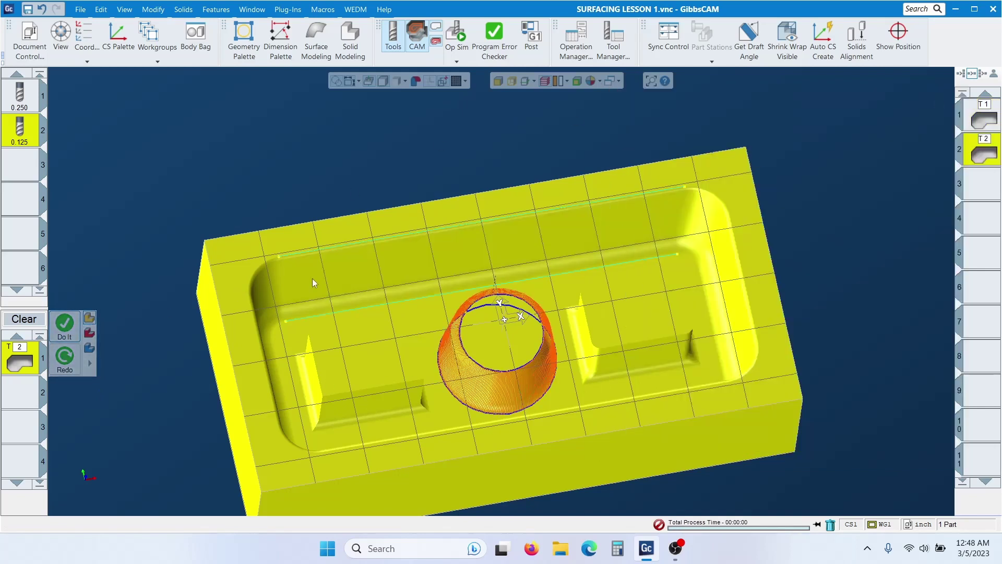
Step: Set the surfacing process's top surface depth to -0.25 using the boss's top circle
scroll(588, 443, "up", 5)
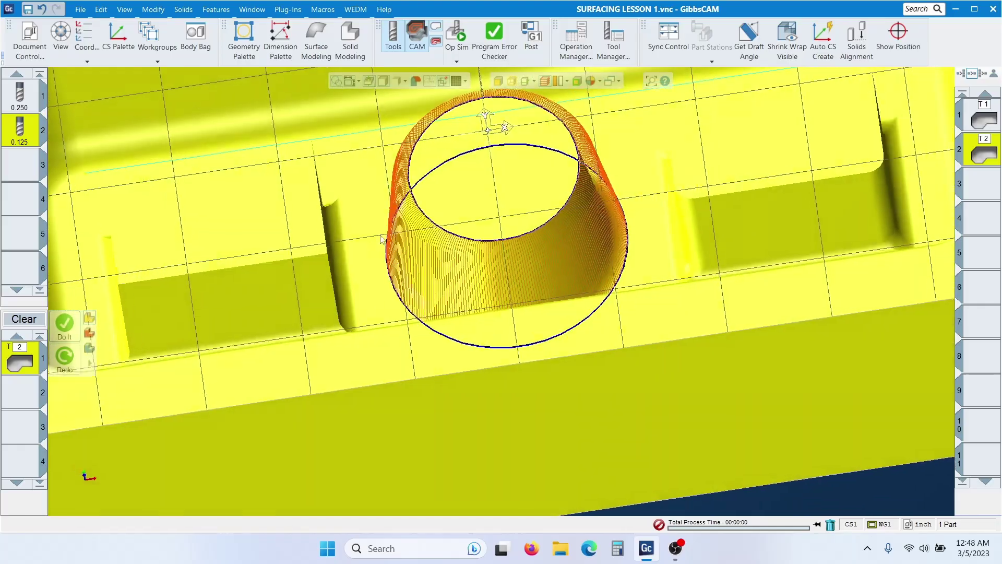
middle_click_drag(380, 236, 448, 204)
scroll(512, 291, "down", 3)
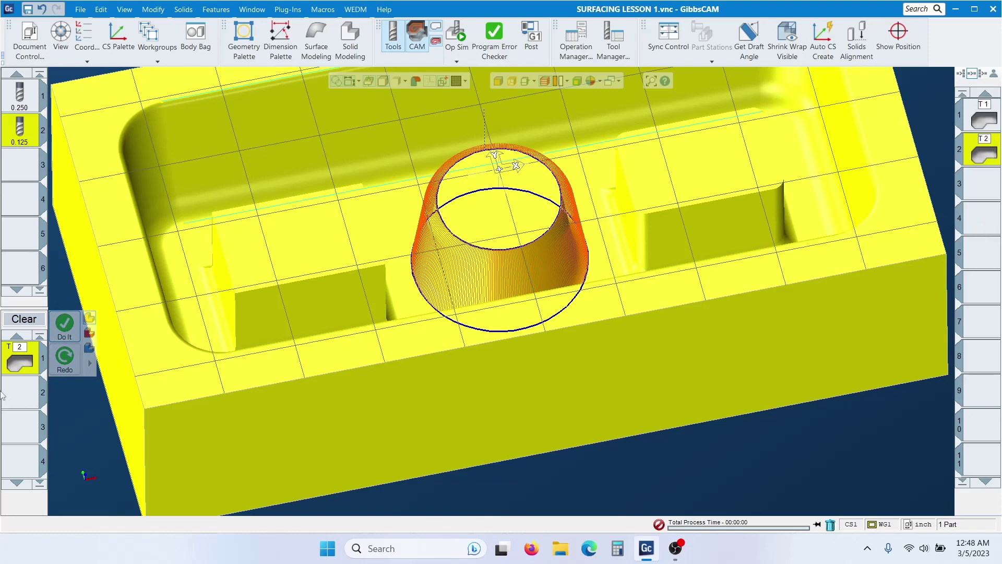
double_click(18, 365)
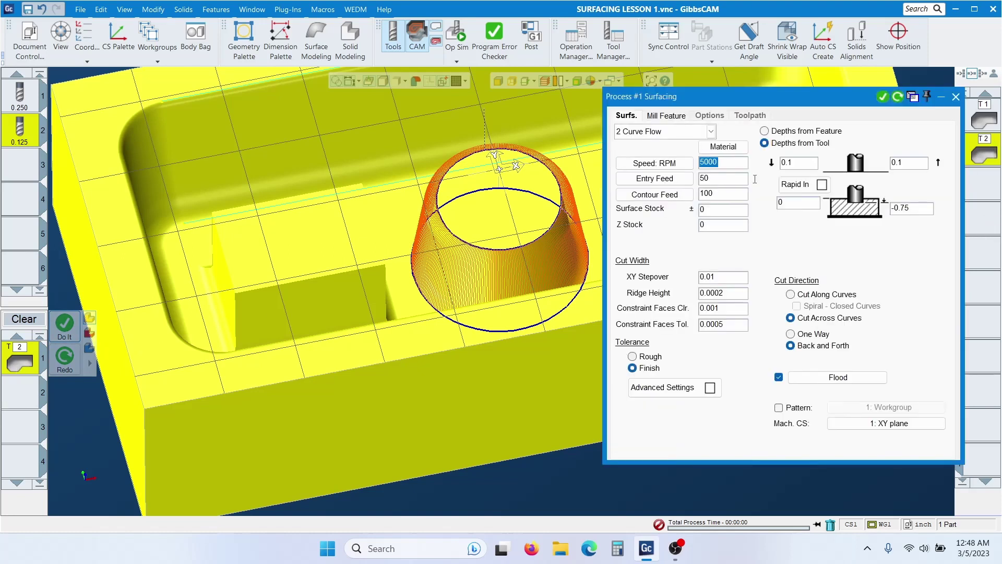
left_click_drag(807, 204, 608, 226)
left_click(499, 212, "alt")
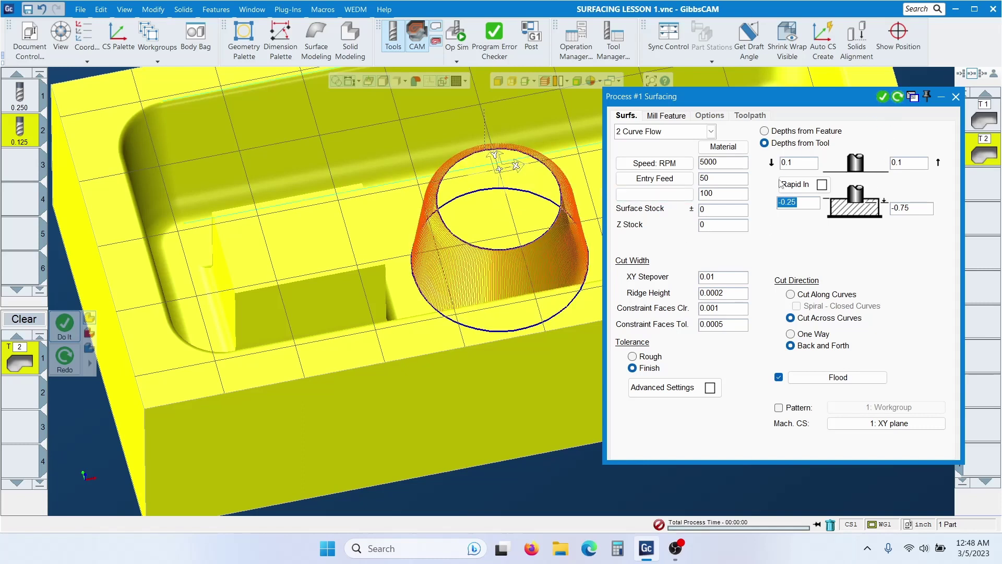
left_click(955, 97)
Step: Simulate the second operation in Op Sim at increased speed and inspect the machined boss from several angles
scroll(365, 371, "down", 3)
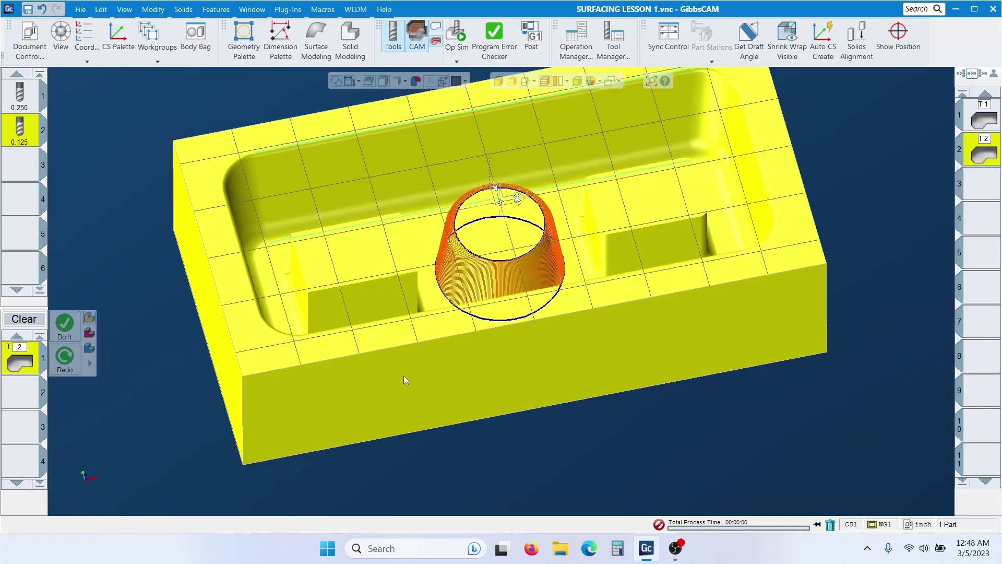
middle_click_drag(404, 377, 630, 324)
left_click(599, 318)
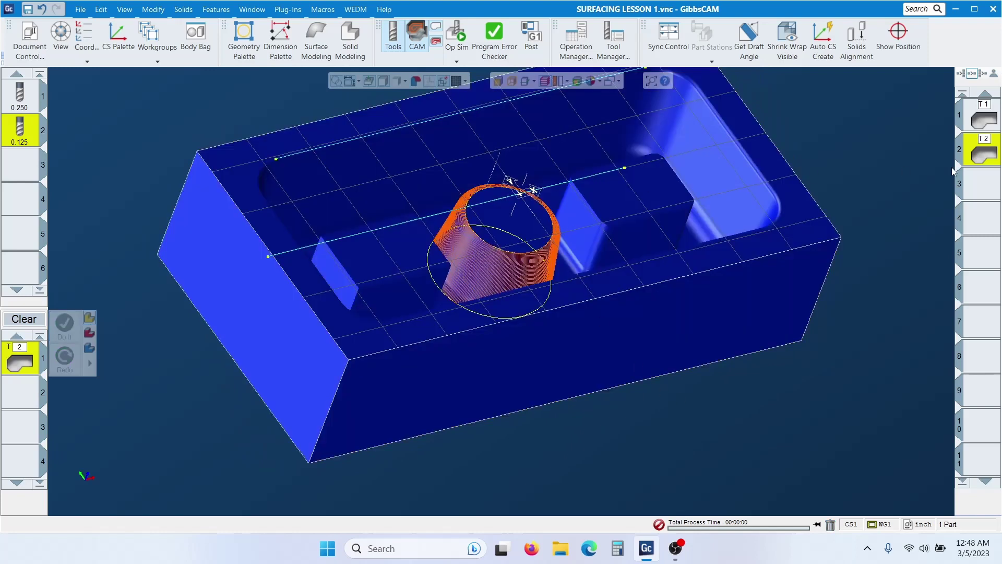
double_click(989, 153)
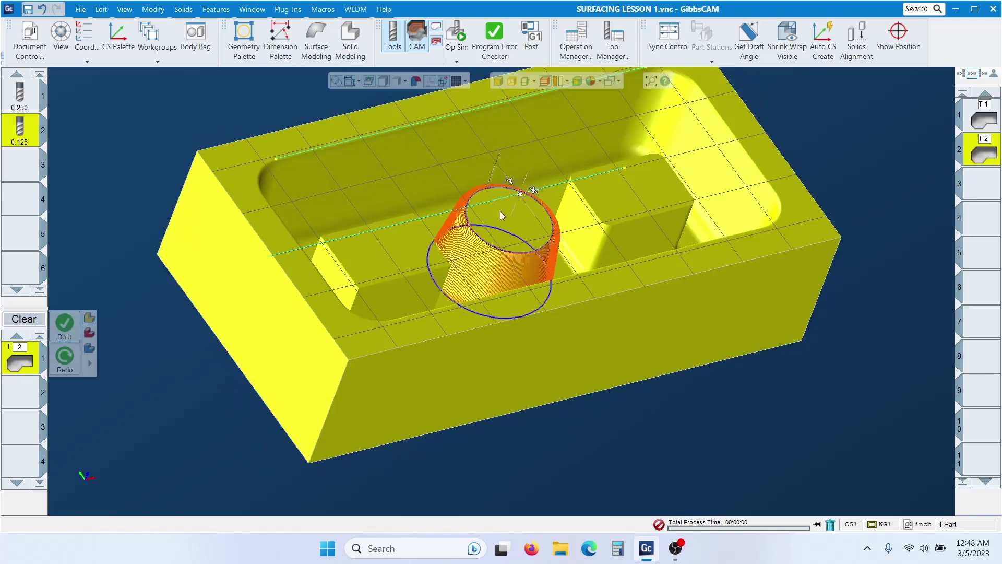
left_click(457, 34)
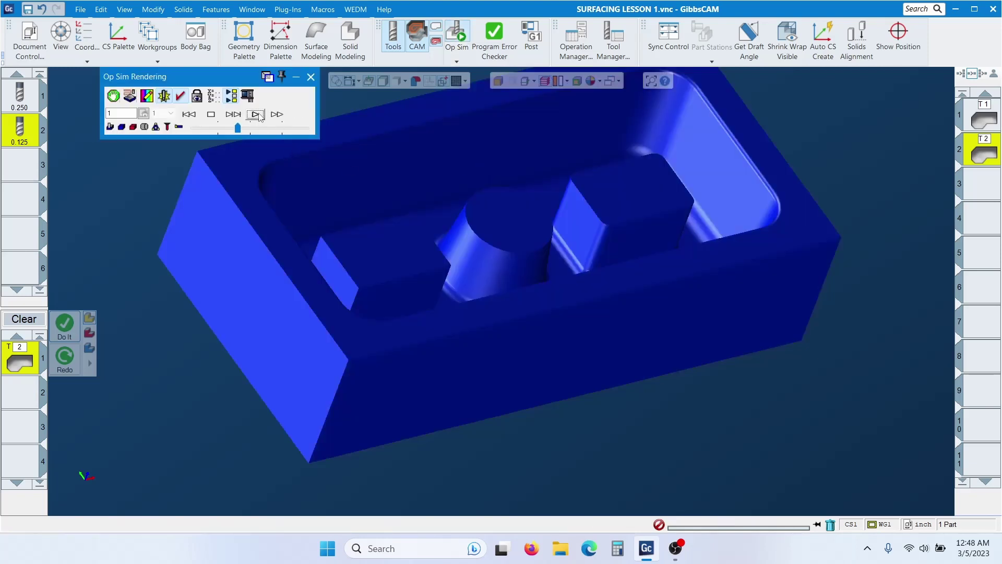
left_click(255, 113)
middle_click_drag(460, 220, 448, 439)
left_click(269, 128)
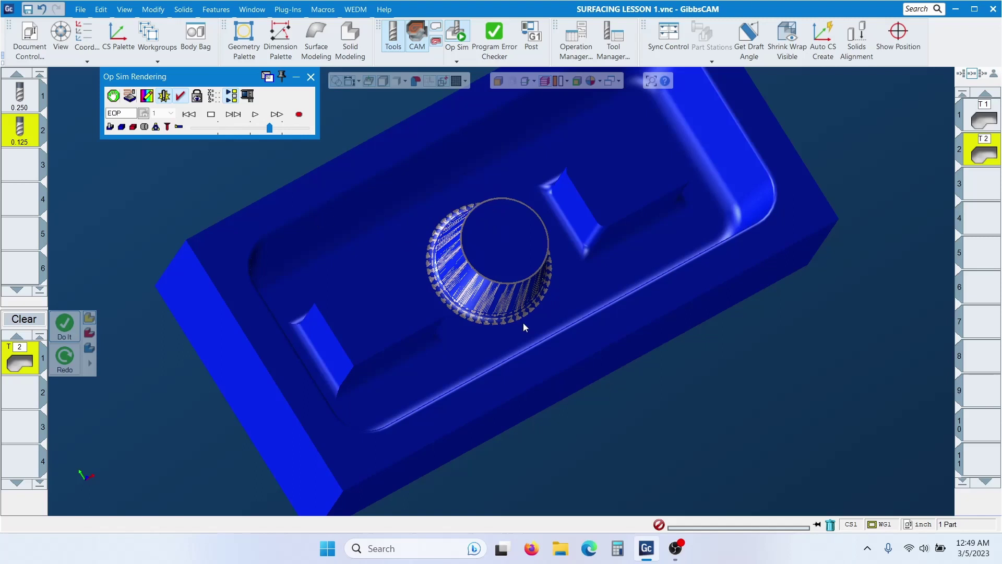
middle_click_drag(523, 323, 346, 130)
scroll(452, 370, "down", 3)
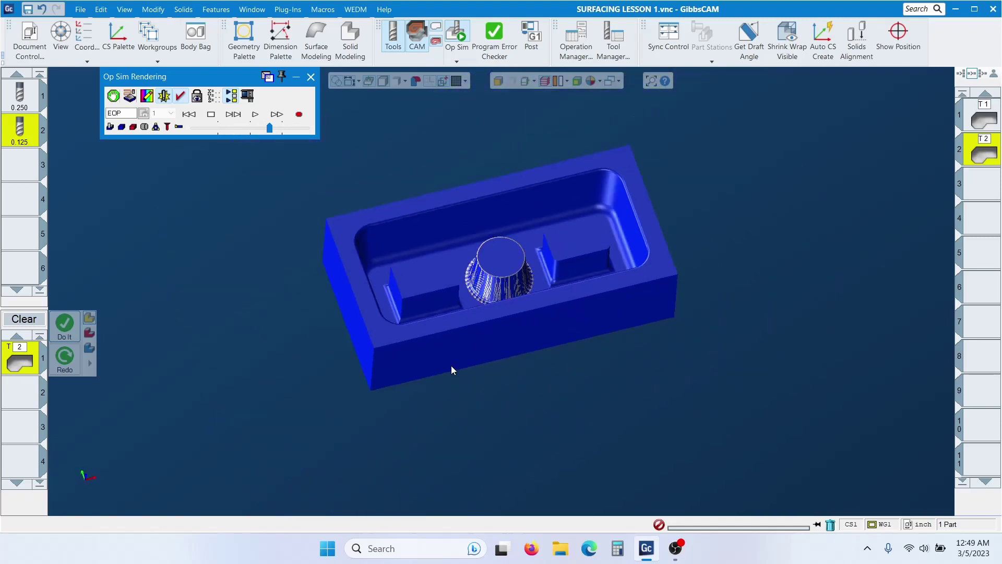
scroll(643, 208, "up", 3)
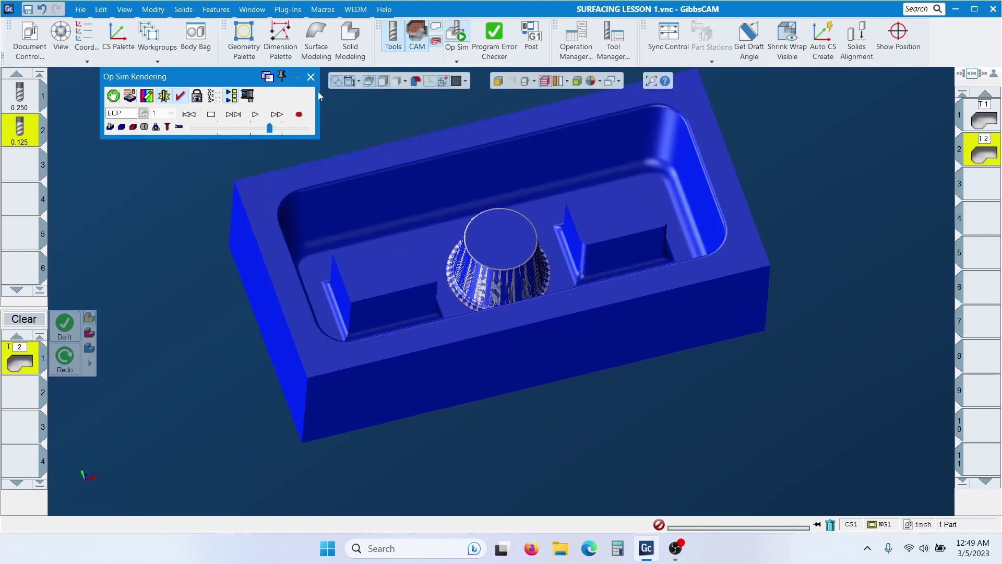
left_click(311, 78)
Step: Examine the 2 Curve Flow toolpath around the tapered boss from above and several angled views, with the part's selection cleared
scroll(378, 321, "down", 1)
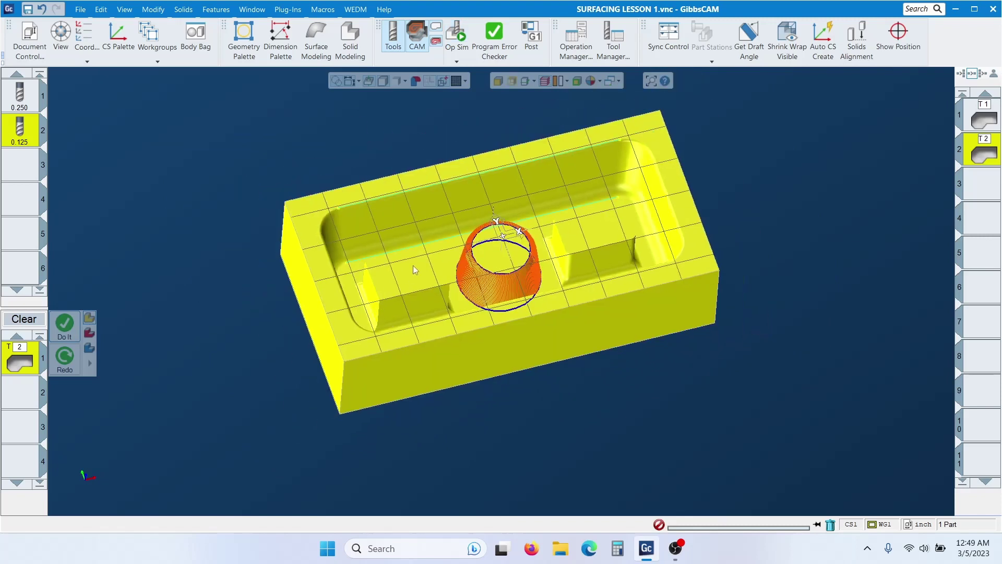
middle_click_drag(412, 265, 246, 224)
left_click(294, 143)
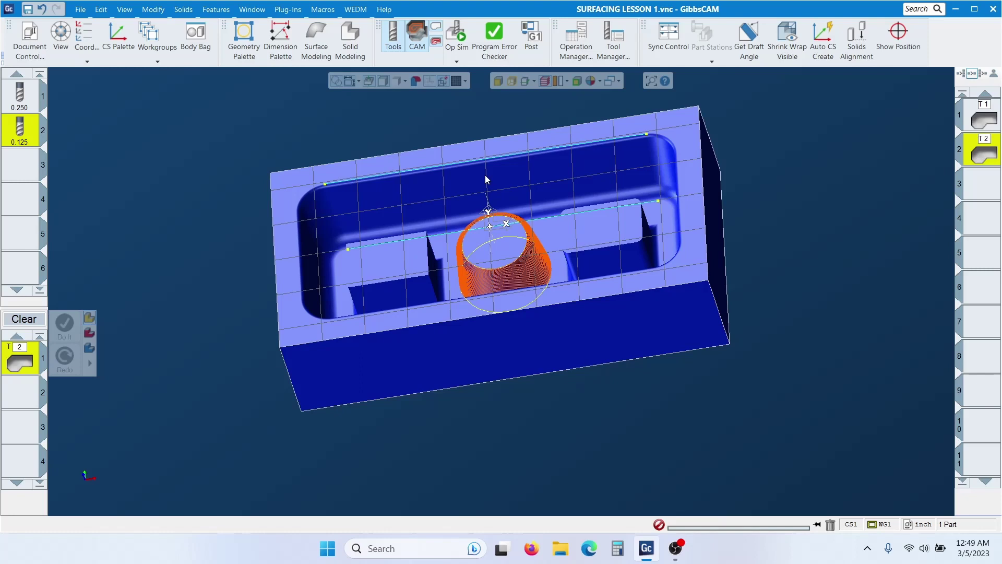
middle_click_drag(415, 232, 662, 387)
middle_click_drag(406, 297, 526, 189)
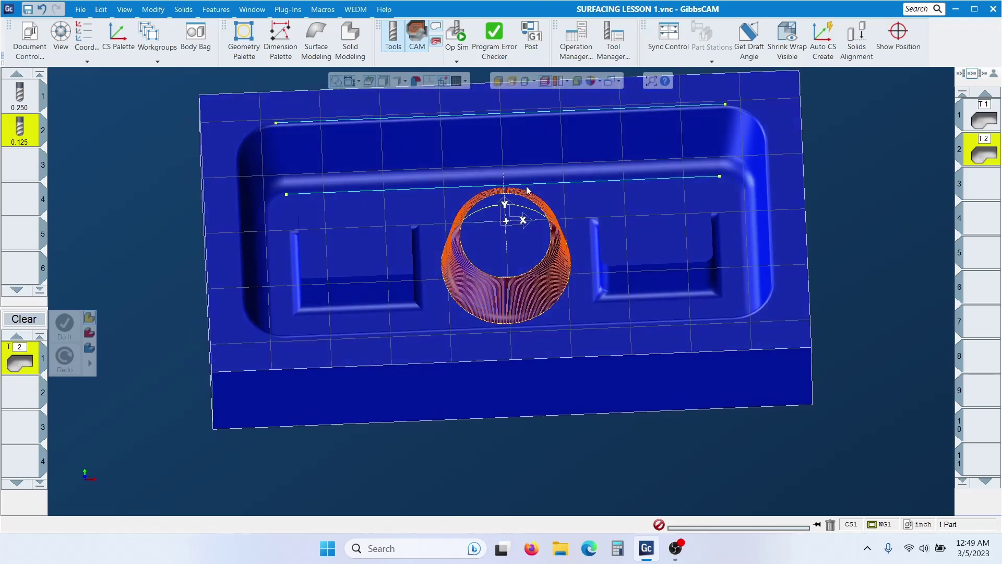
scroll(521, 297, "down", 3)
middle_click_drag(560, 324, 598, 272)
middle_click_drag(482, 261, 469, 241)
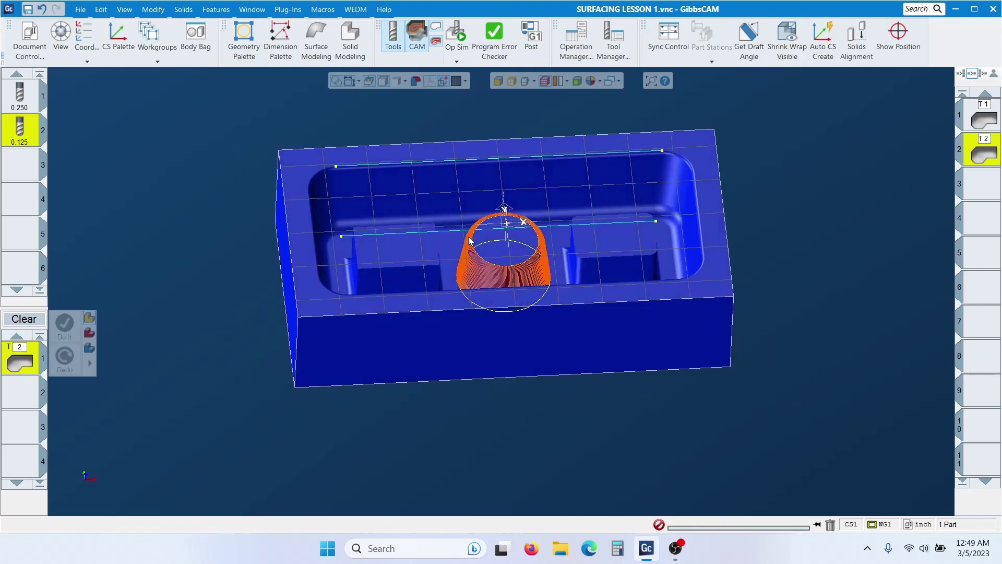
middle_click_drag(469, 241, 388, 393)
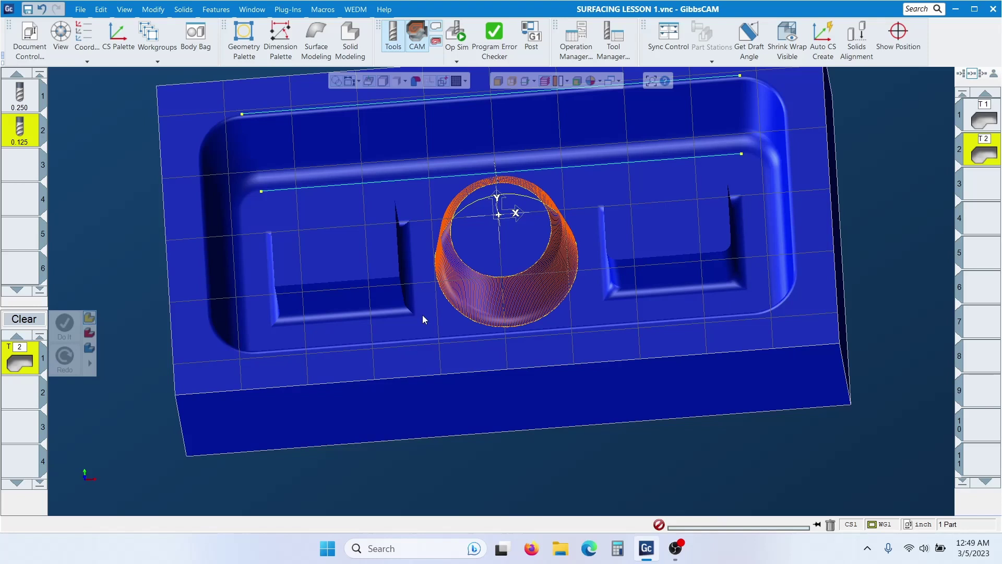
scroll(422, 318, "down", 3)
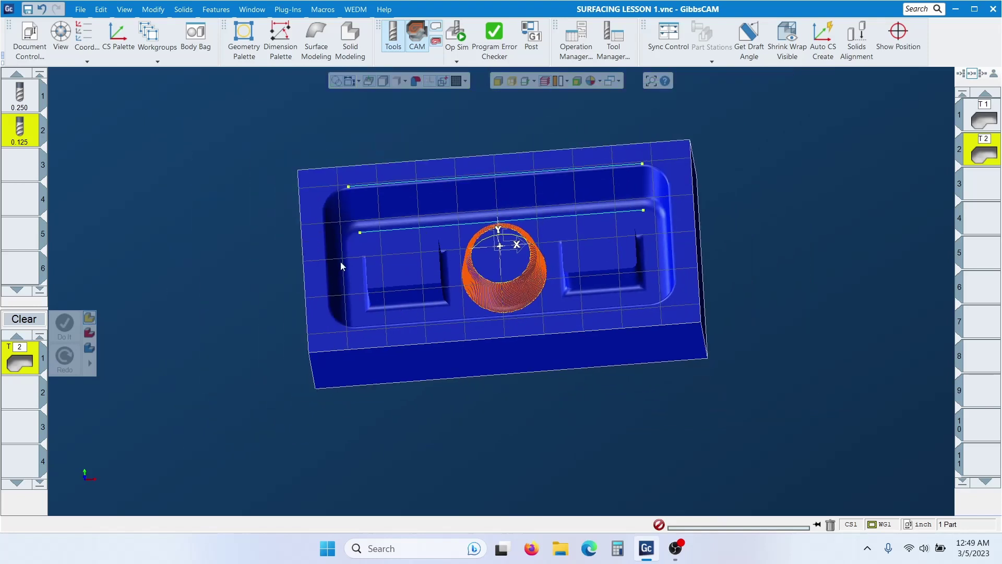
left_click_drag(253, 142, 773, 343)
middle_click_drag(572, 461, 801, 374)
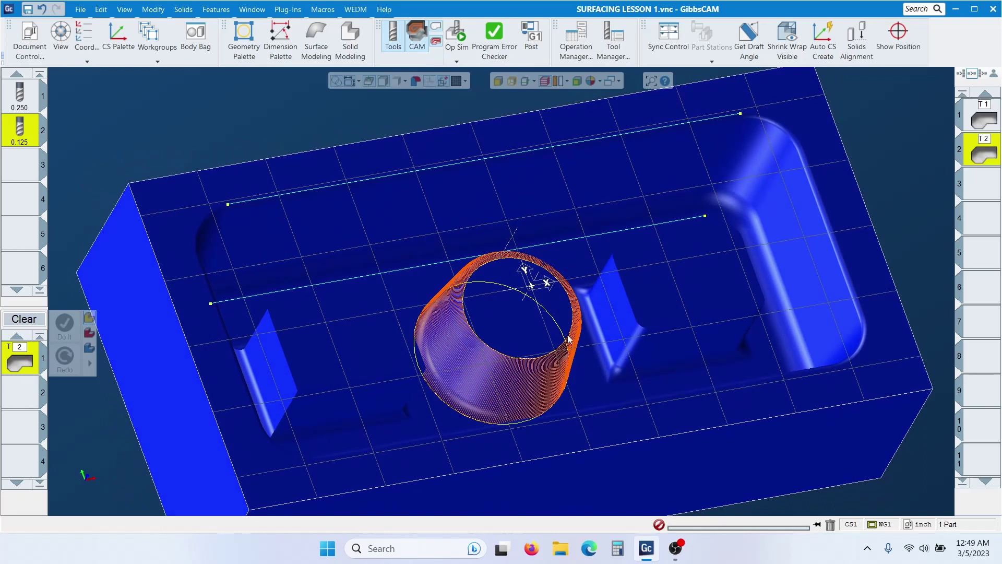
scroll(460, 283, "down", 3)
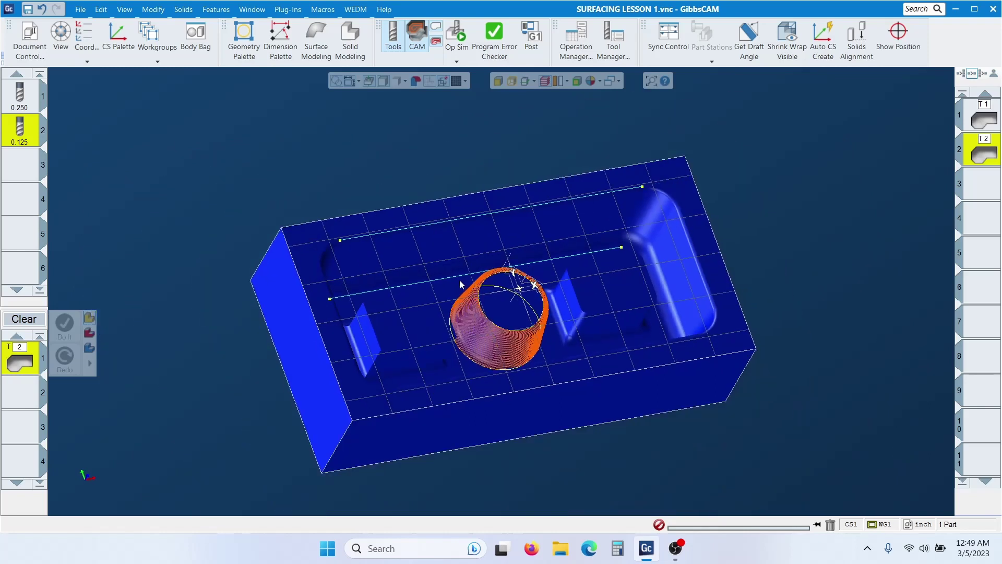
middle_click_drag(548, 286, 151, 435)
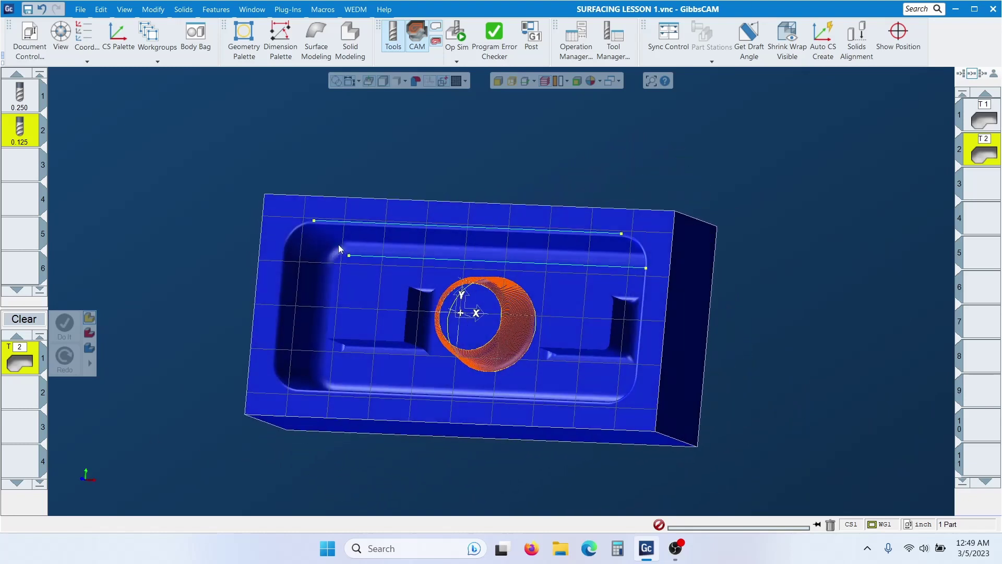
scroll(338, 249, "up", 3)
middle_click_drag(348, 235, 591, 248)
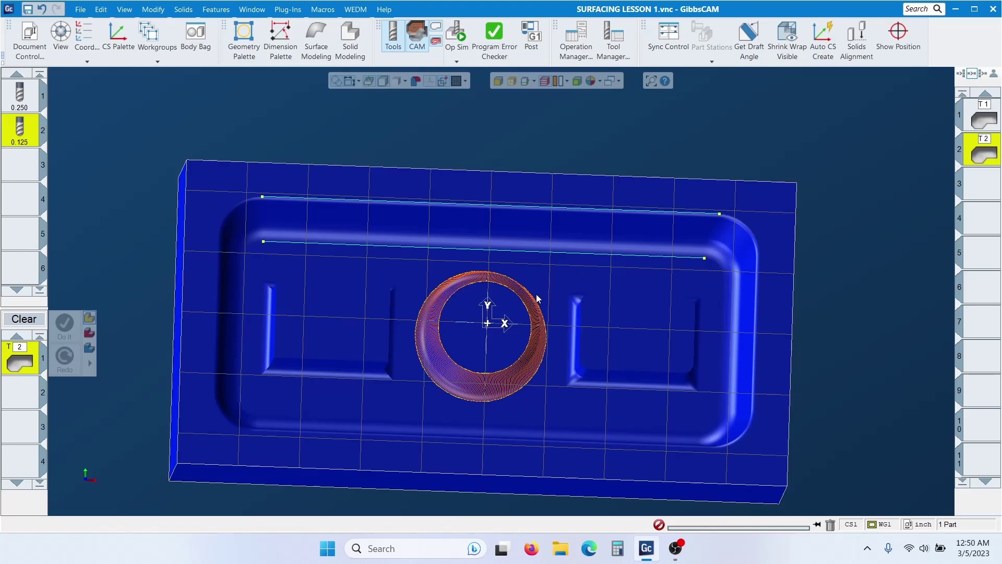
middle_click_drag(538, 298, 535, 168)
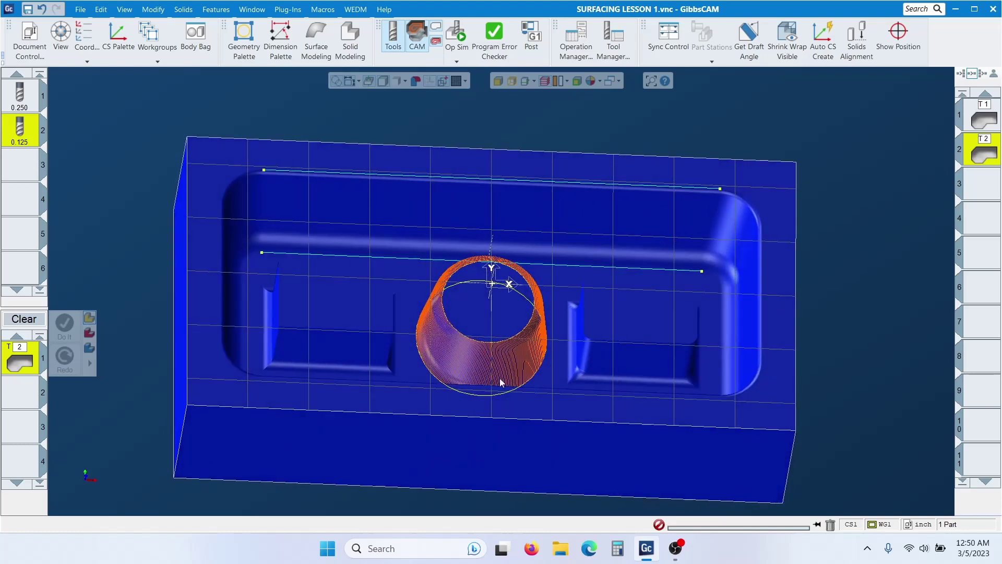
middle_click_drag(500, 382, 458, 266)
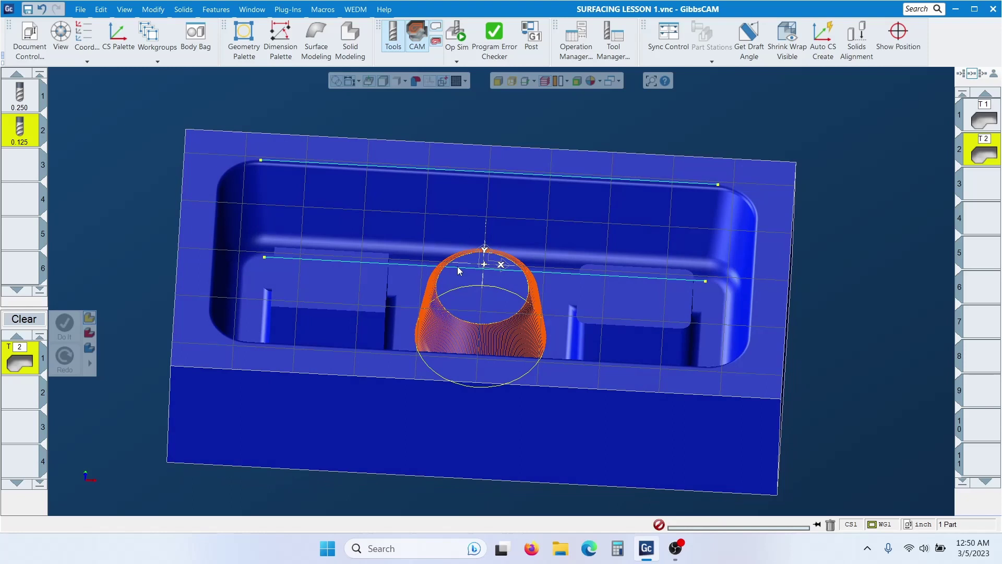
middle_click_drag(456, 250, 684, 381)
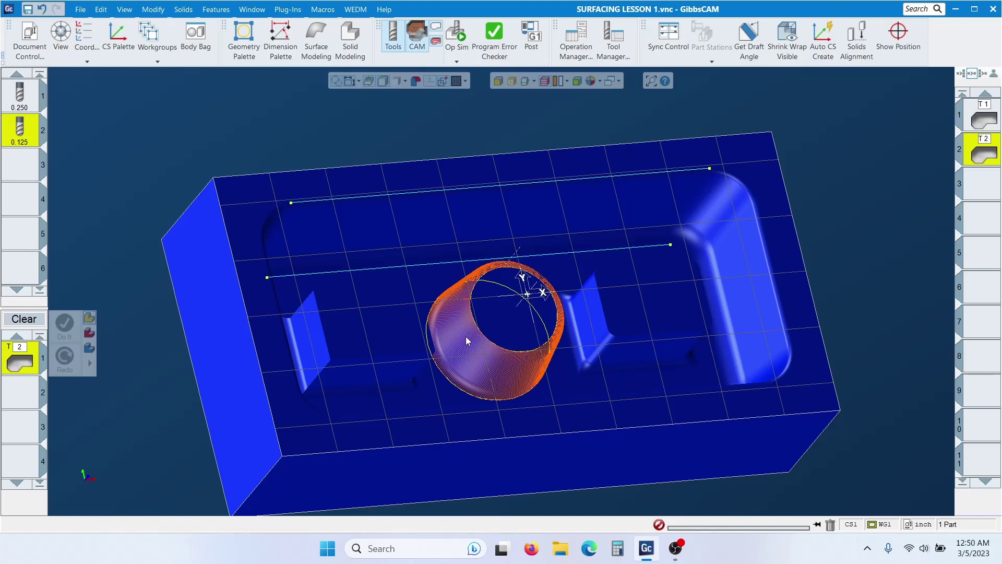
middle_click_drag(480, 372, 369, 359)
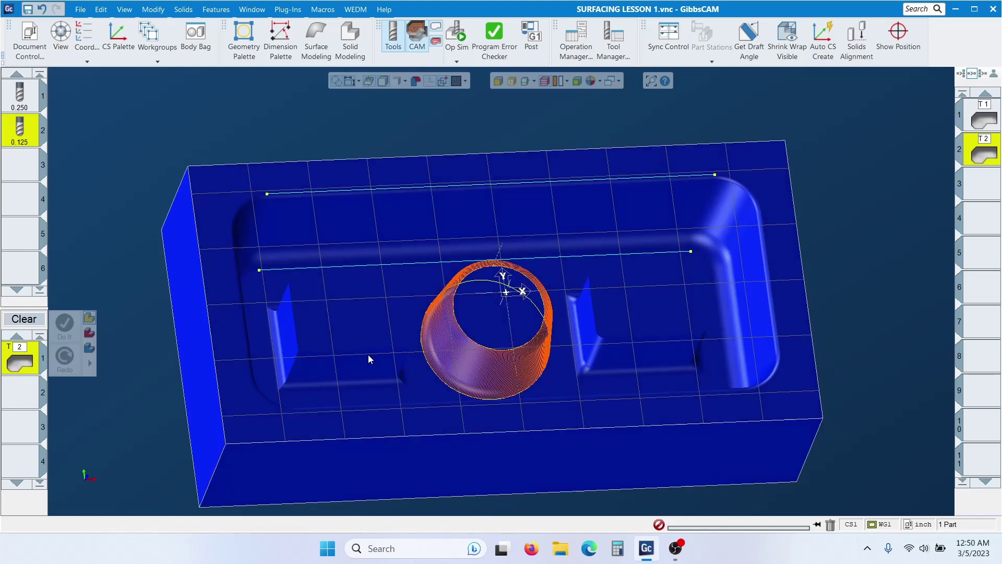